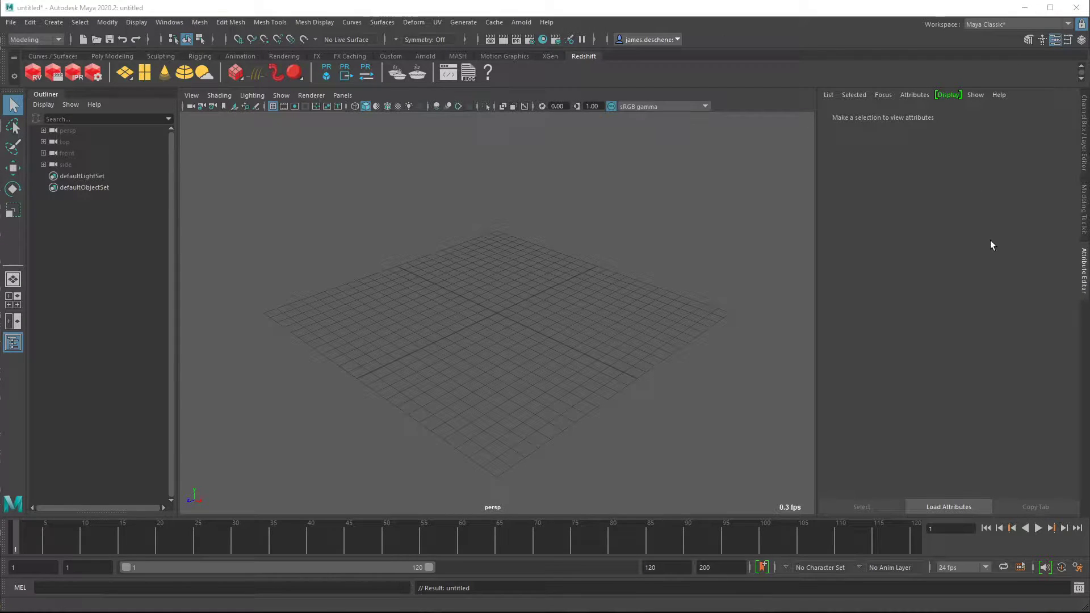
Look up the installed Arnold for Maya version and the Maya version in their About dialogs
{"action": "left_click", "coordinate": [529, 23]}
{"action": "left_click", "coordinate": [555, 193]}
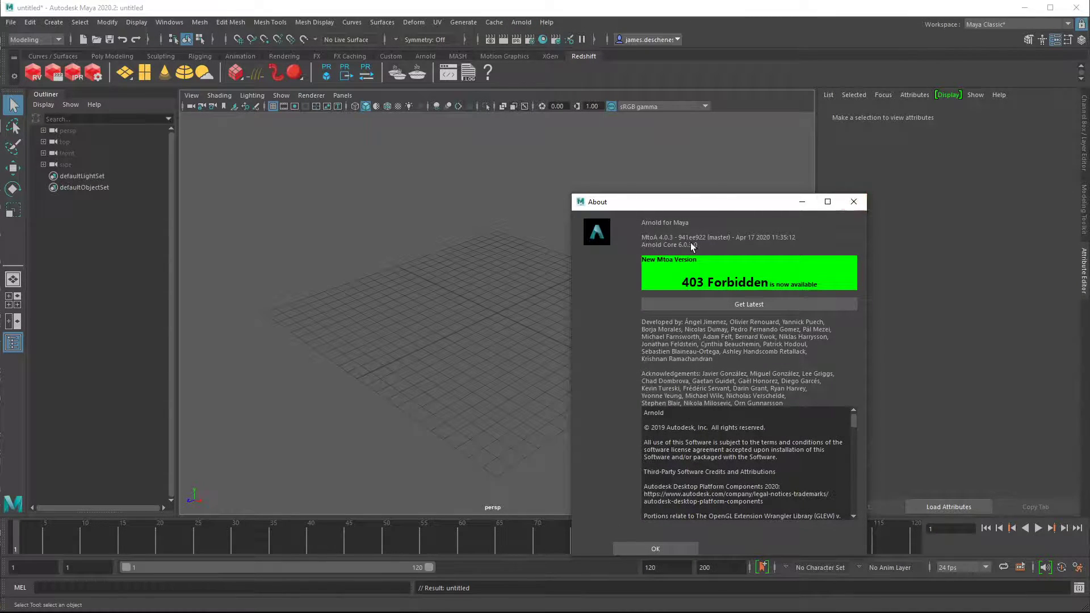
{"action": "left_click", "coordinate": [853, 202]}
{"action": "left_click", "coordinate": [546, 22]}
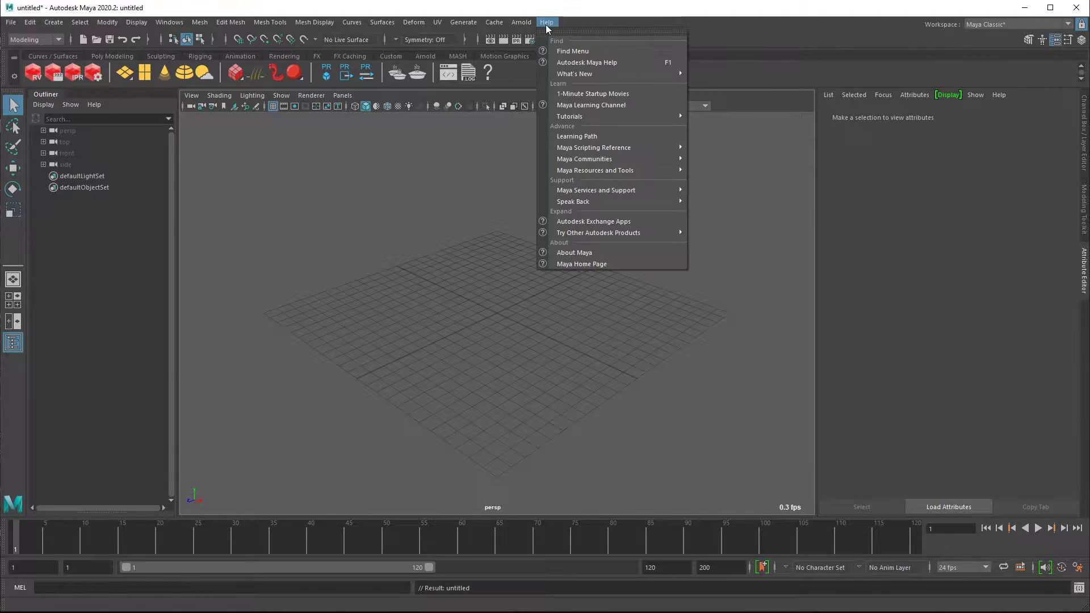
{"action": "left_click", "coordinate": [574, 252]}
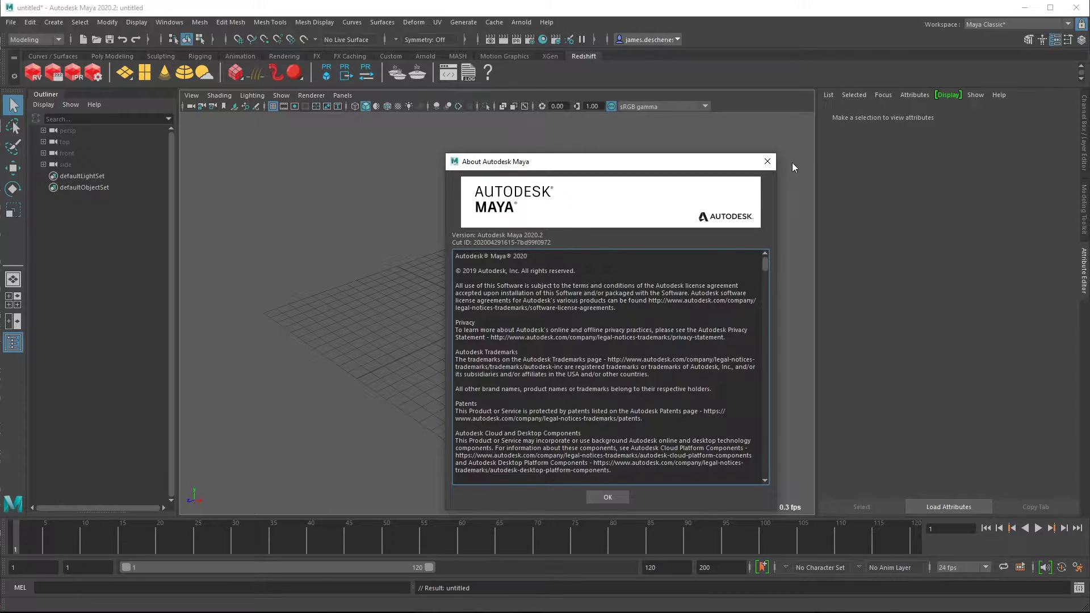
{"action": "left_click", "coordinate": [769, 162]}
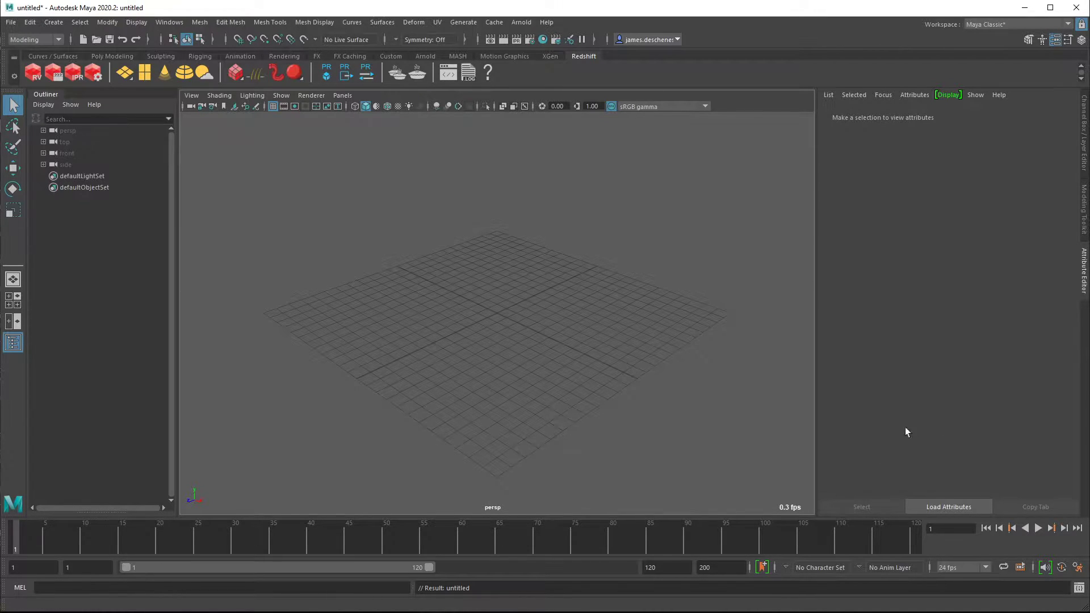
Orbit and zoom the empty scene and play the timeline to check the baseline viewport frame rate
{"action": "mouse_move", "coordinate": [1089, 101]}
{"action": "left_mouse_down"}
{"action": "mouse_move", "coordinate": [696, 63]}
{"action": "mouse_move", "coordinate": [1089, 87]}
{"action": "left_mouse_up"}
{"action": "left_click_drag", "start_coordinate": [672, 353], "coordinate": [613, 352], "text": "alt"}
{"action": "right_click_drag", "start_coordinate": [612, 352], "coordinate": [720, 397], "text": "alt"}
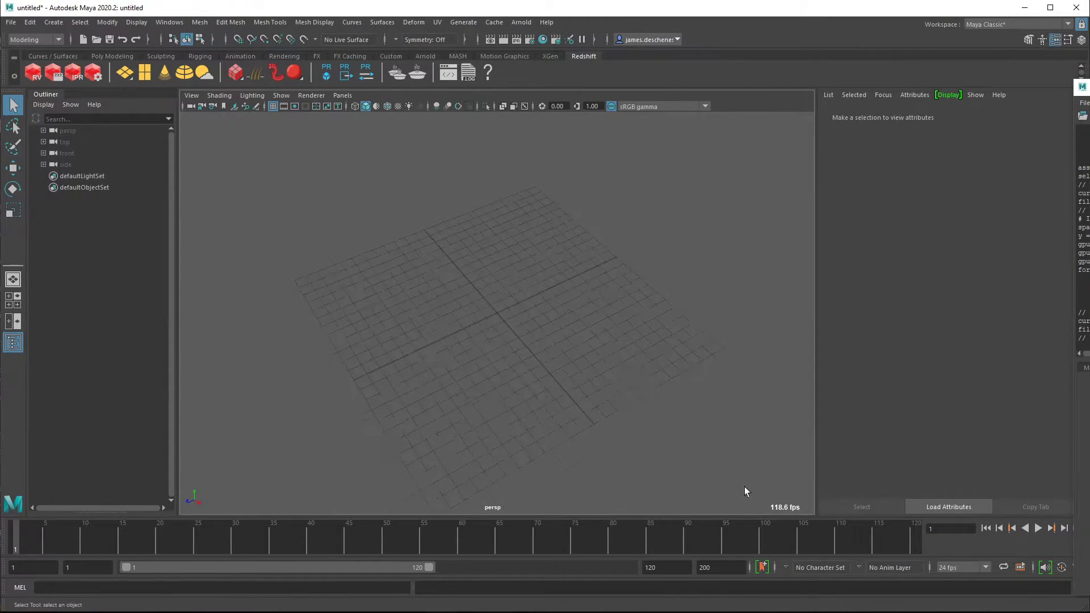
{"action": "right_click_drag", "start_coordinate": [657, 446], "coordinate": [429, 347], "text": "alt"}
{"action": "right_click_drag", "start_coordinate": [536, 369], "coordinate": [501, 366], "text": "alt"}
{"action": "left_click", "coordinate": [1037, 528]}
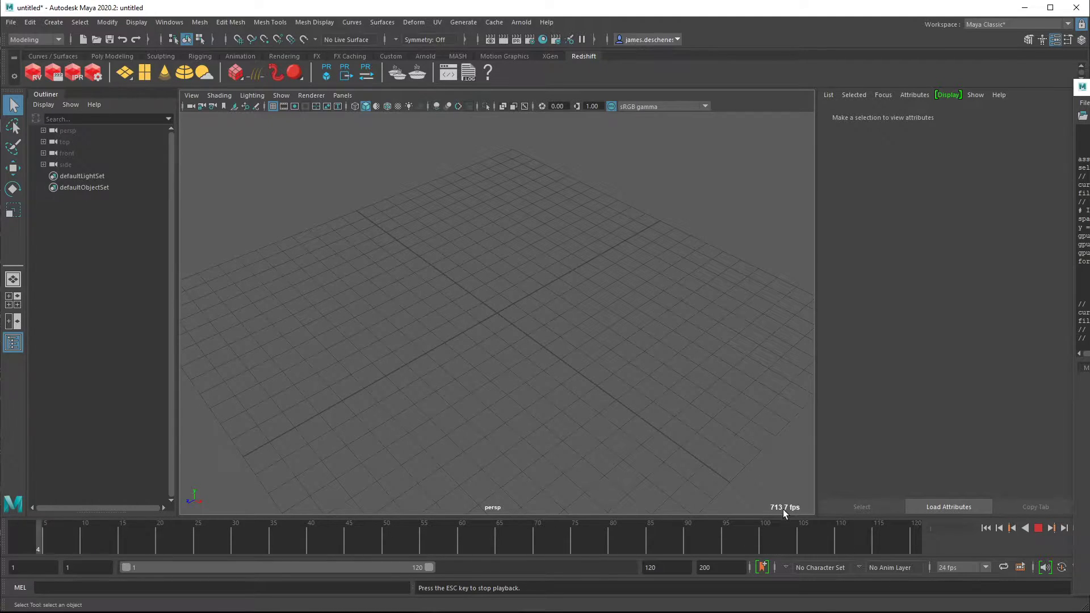
{"action": "left_click", "coordinate": [1038, 527]}
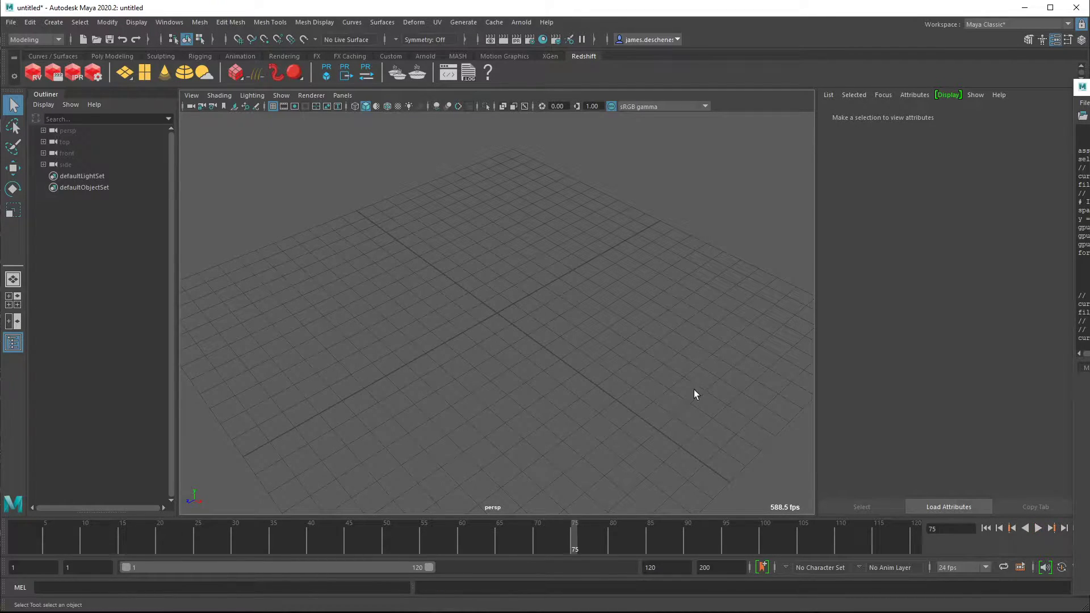
{"action": "right_click_drag", "start_coordinate": [693, 389], "coordinate": [443, 342], "text": "alt"}
Run the Duplicates block of the ASS script to create a 50 by 50 grid of aiStandIn nodes with 10.0 spacing
{"action": "left_click_drag", "start_coordinate": [1089, 91], "coordinate": [859, 67]}
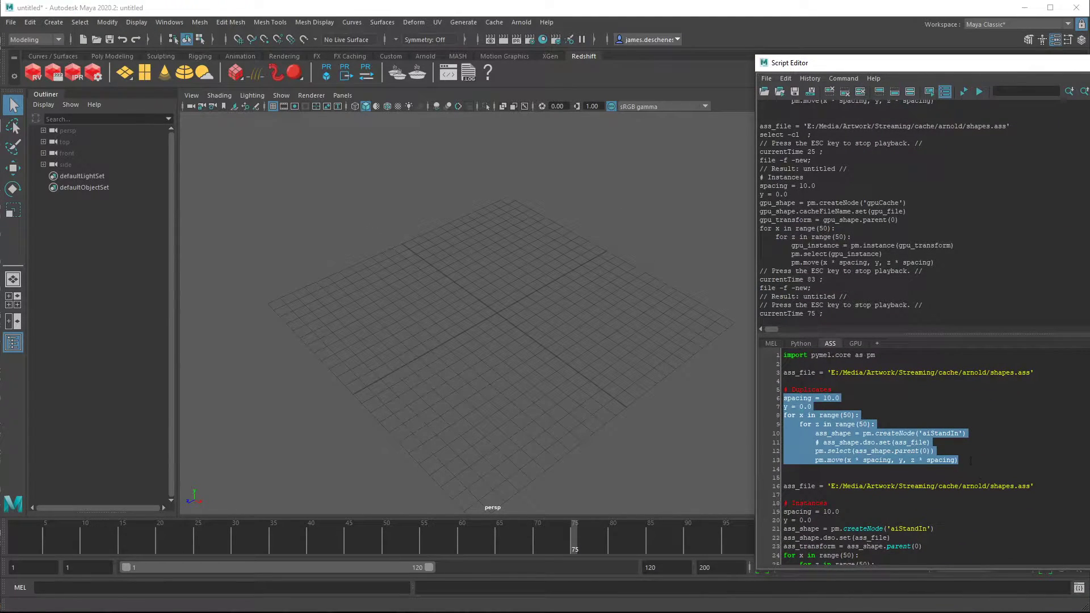
{"action": "left_click_drag", "start_coordinate": [974, 466], "coordinate": [783, 372]}
{"action": "key", "text": "ctrl+Return"}
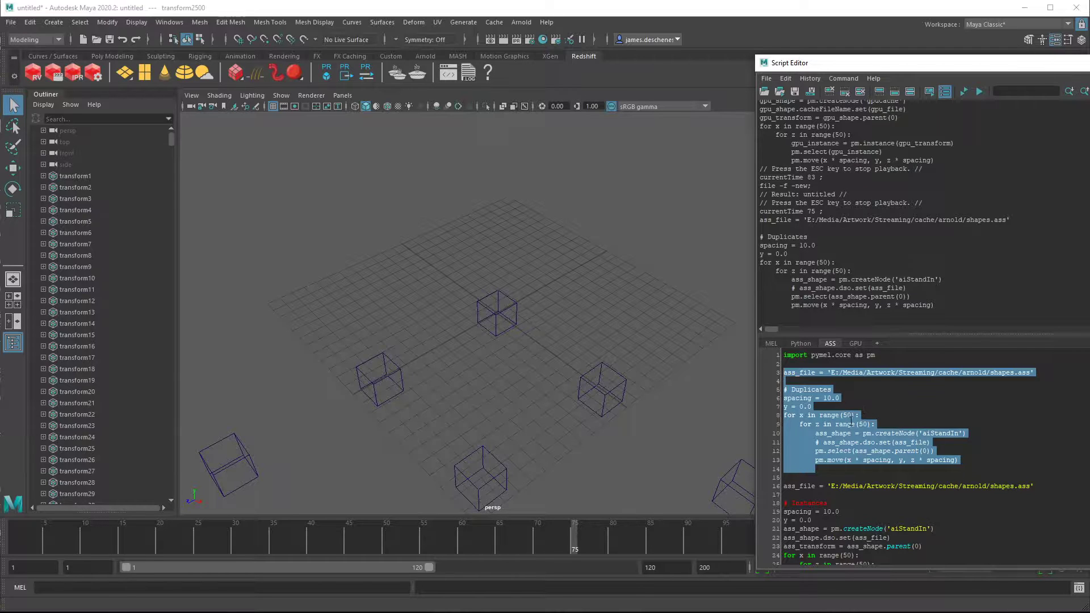
{"action": "left_click", "coordinate": [875, 424]}
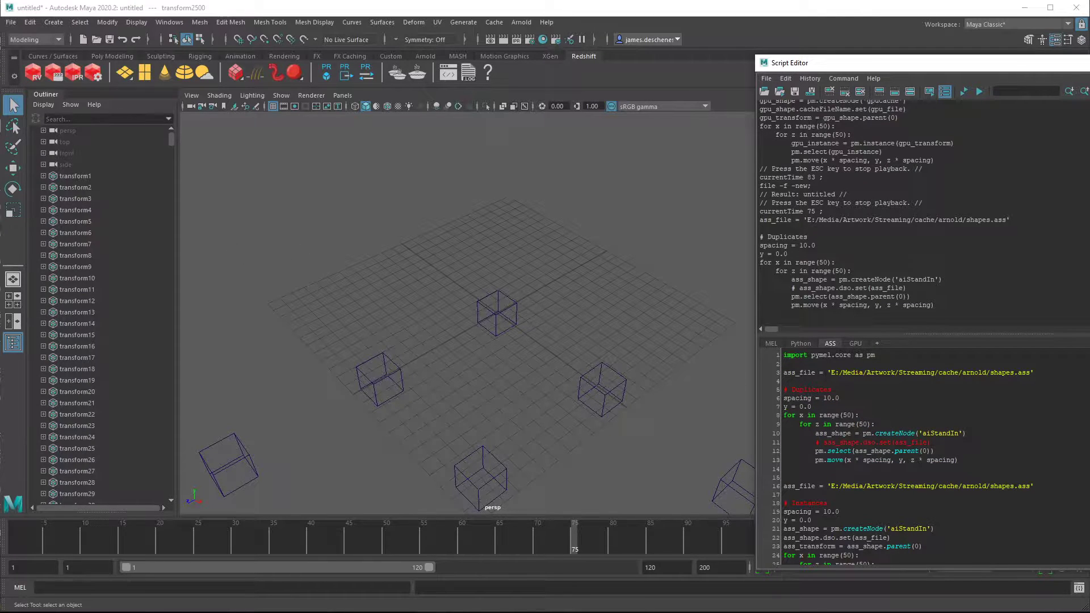
Examine the grid of stand-in bounding boxes from several angles and distances, watching the viewport frame rate while navigating
{"action": "right_click_drag", "start_coordinate": [591, 330], "coordinate": [187, 278], "text": "alt"}
{"action": "left_click_drag", "start_coordinate": [575, 333], "coordinate": [510, 333], "text": "alt"}
{"action": "right_click_drag", "start_coordinate": [511, 333], "coordinate": [796, 397], "text": "alt"}
{"action": "scroll", "coordinate": [515, 317], "scroll_direction": "up", "scroll_amount": 2}
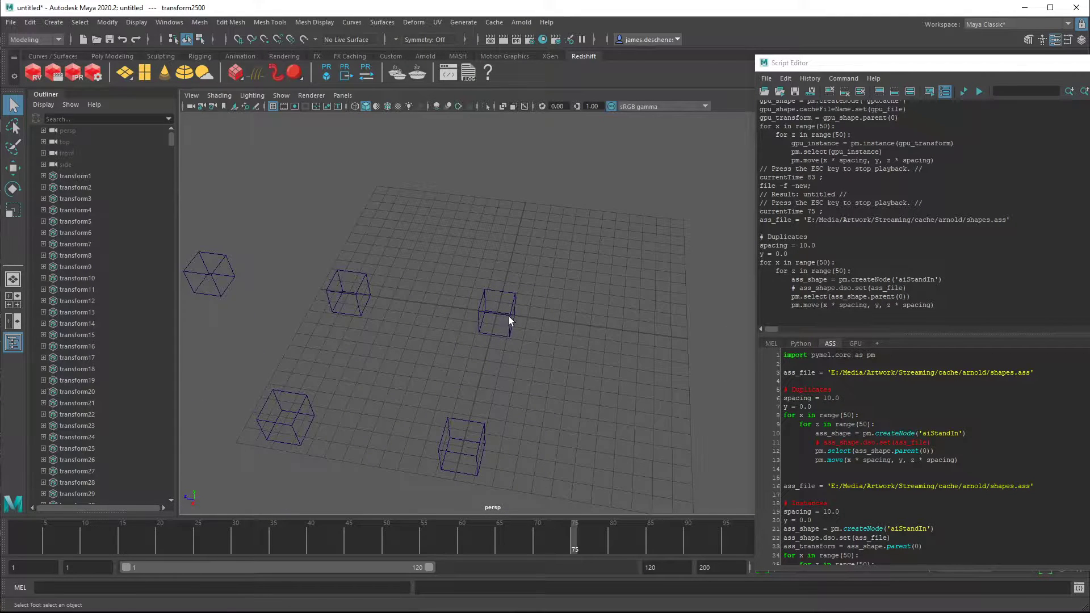
{"action": "left_click", "coordinate": [509, 322]}
{"action": "left_click_drag", "start_coordinate": [848, 65], "coordinate": [723, 51]}
{"action": "left_click_drag", "start_coordinate": [604, 279], "coordinate": [360, 278], "text": "alt"}
{"action": "scroll", "coordinate": [360, 278], "scroll_direction": "down", "scroll_amount": 2}
{"action": "left_click_drag", "start_coordinate": [797, 49], "coordinate": [1087, 73]}
{"action": "left_click_drag", "start_coordinate": [683, 283], "coordinate": [559, 413], "text": "alt"}
{"action": "middle_click_drag", "start_coordinate": [560, 414], "coordinate": [768, 347], "text": "alt"}
{"action": "right_click_drag", "start_coordinate": [590, 352], "coordinate": [455, 350], "text": "alt"}
{"action": "left_click_drag", "start_coordinate": [618, 353], "coordinate": [515, 355], "text": "alt"}
{"action": "right_click_drag", "start_coordinate": [515, 355], "coordinate": [868, 341], "text": "alt"}
{"action": "middle_click_drag", "start_coordinate": [610, 436], "coordinate": [548, 379], "text": "alt"}
{"action": "right_click_drag", "start_coordinate": [732, 417], "coordinate": [494, 366], "text": "alt"}
Play the timeline with the stand-in bounding boxes drawn to check the frame rate, then stop playback
{"action": "left_click_drag", "start_coordinate": [953, 227], "coordinate": [1062, 227]}
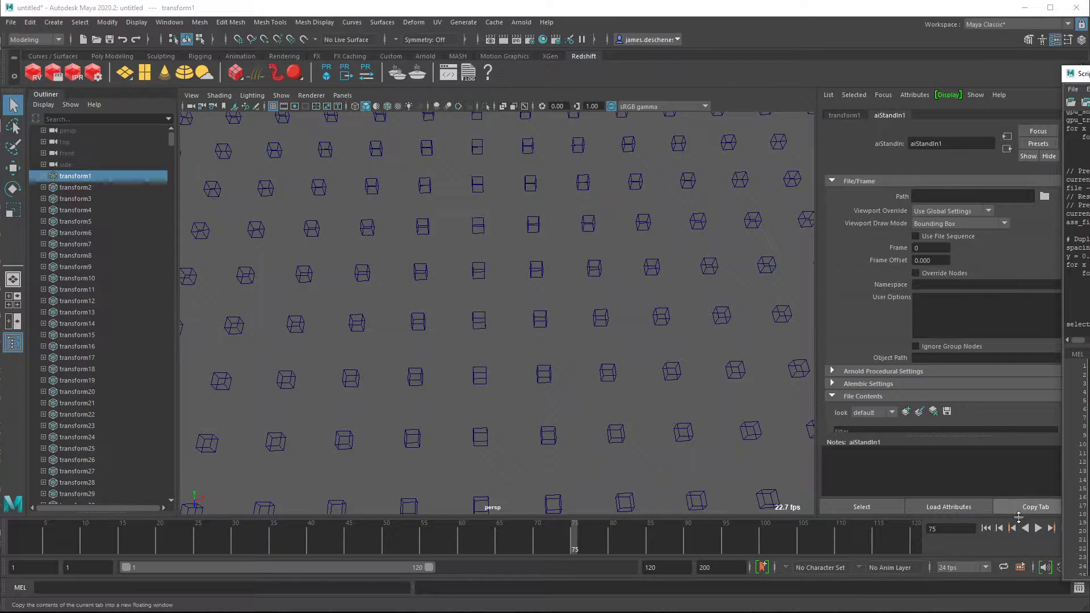
{"action": "left_click", "coordinate": [1038, 528]}
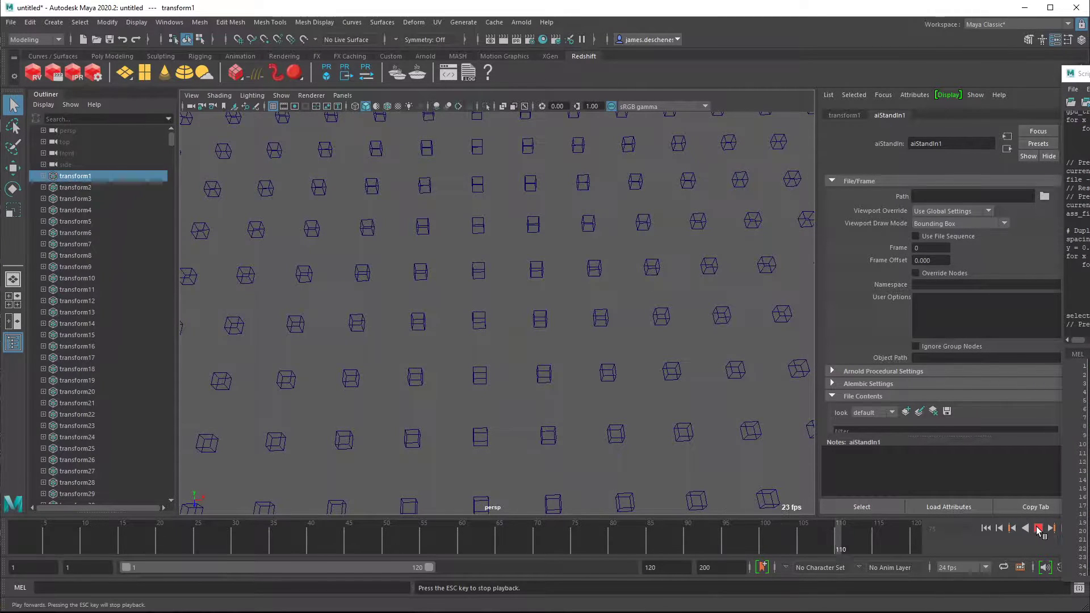
{"action": "key", "text": "Escape"}
{"action": "right_click_drag", "start_coordinate": [779, 414], "coordinate": [386, 233], "text": "alt"}
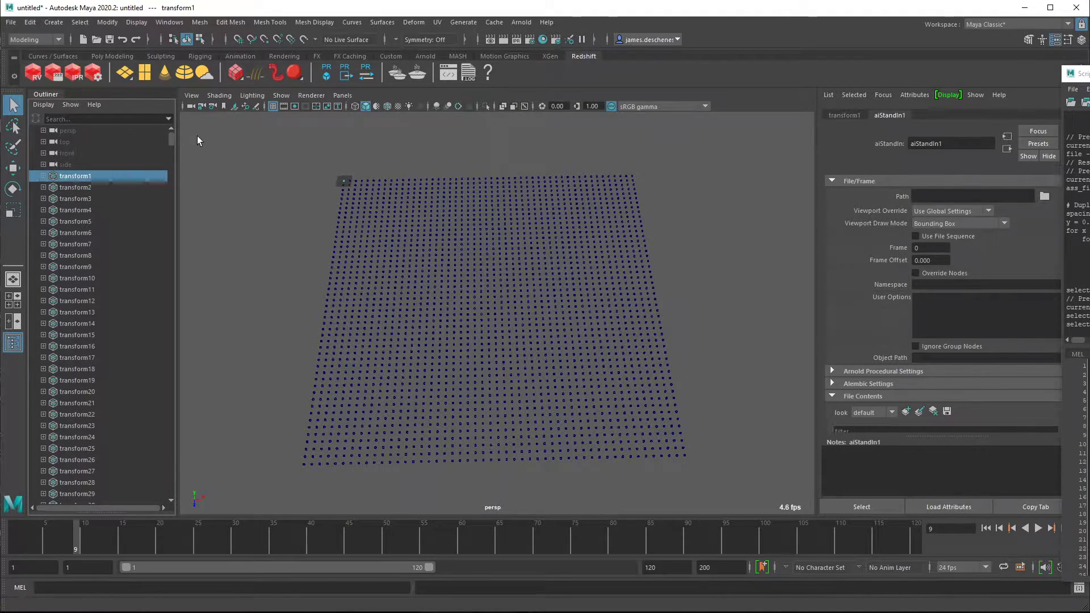
Set Stand In Draw Override to 3 (Disable Draw) for the shapes of transform1 through transform2500 in the Attribute Spread Sheet
{"action": "left_click_drag", "start_coordinate": [171, 136], "coordinate": [177, 492]}
{"action": "left_click", "coordinate": [99, 472], "text": "shift"}
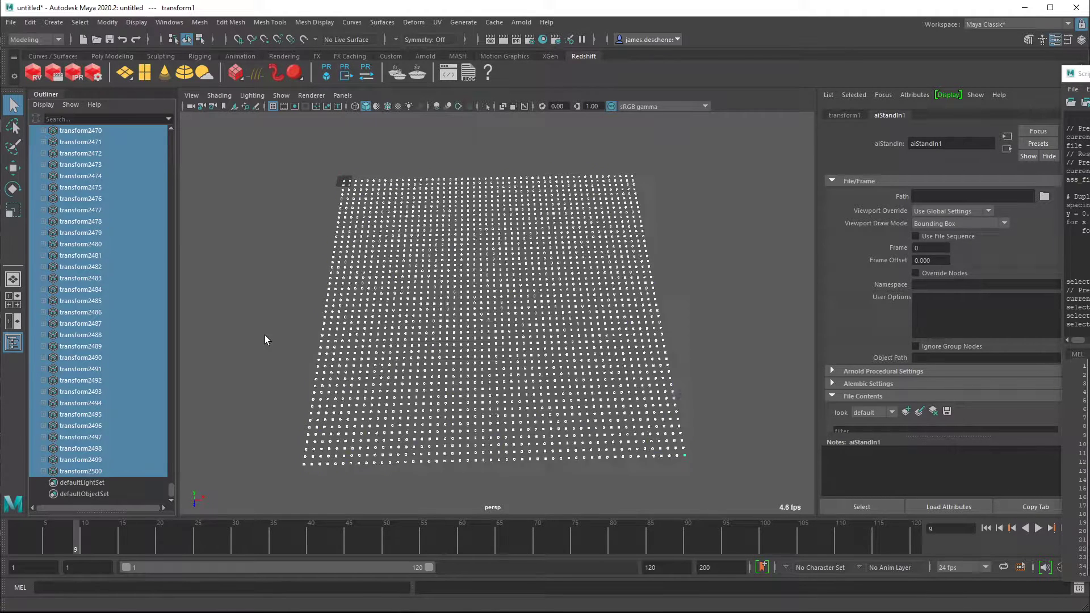
{"action": "key", "text": "Down"}
{"action": "left_click_drag", "start_coordinate": [264, 335], "coordinate": [296, 316], "text": "alt"}
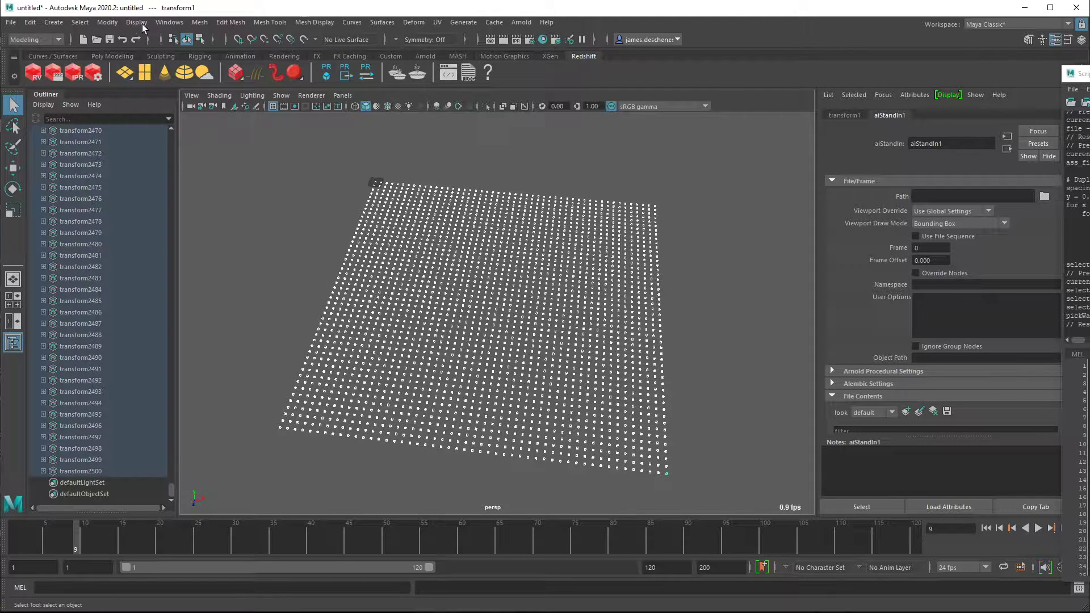
{"action": "left_click", "coordinate": [173, 22]}
{"action": "mouse_move", "coordinate": [212, 63]}
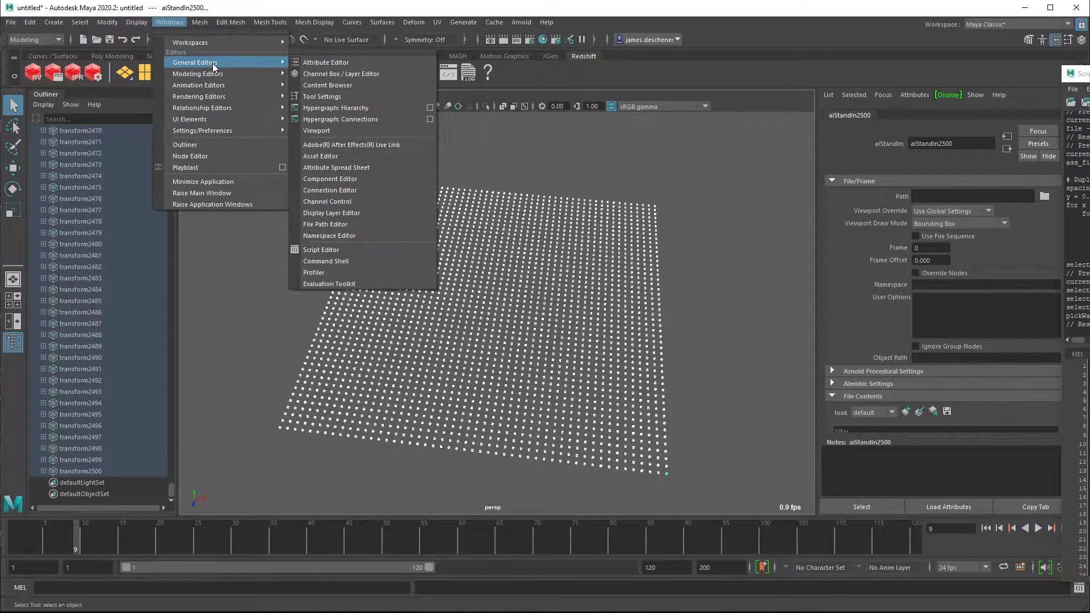
{"action": "left_click", "coordinate": [385, 159]}
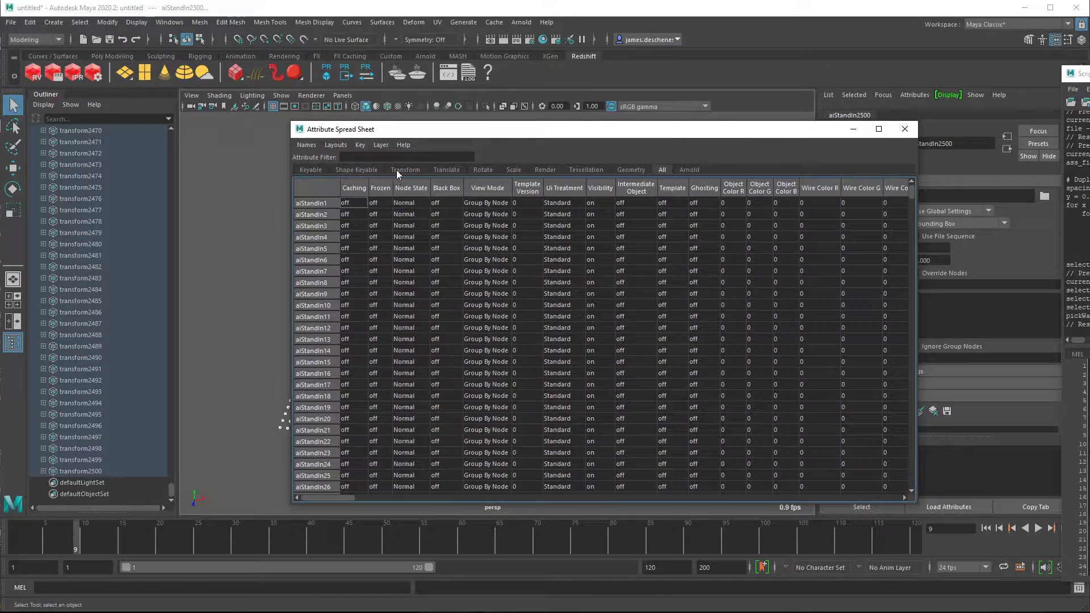
{"action": "left_click_drag", "start_coordinate": [345, 495], "coordinate": [773, 489]}
{"action": "left_click", "coordinate": [679, 184]}
{"action": "type", "text": "3"}
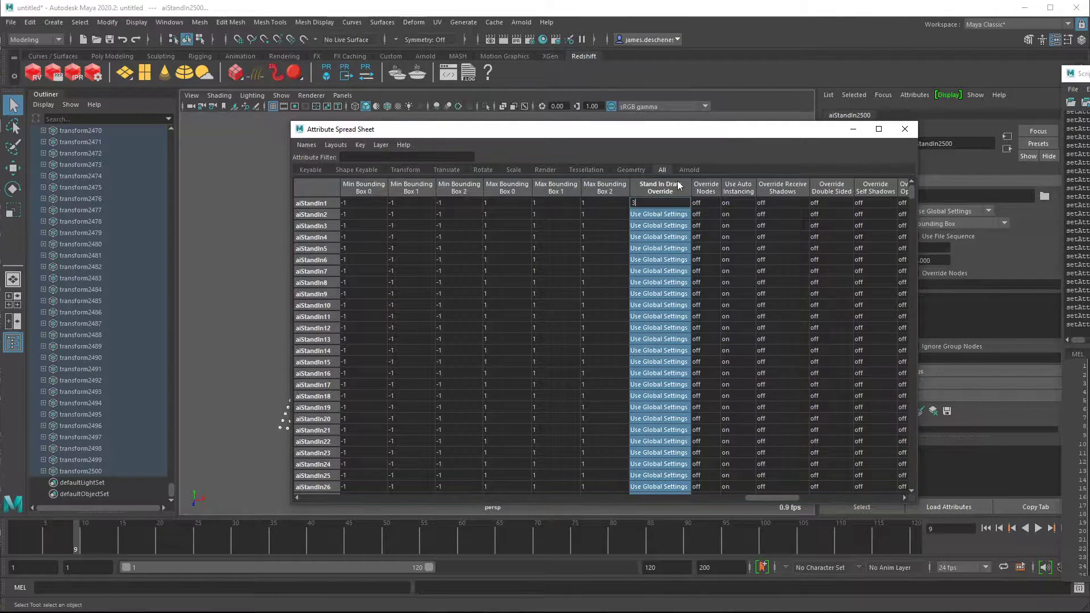
{"action": "key", "text": "Return"}
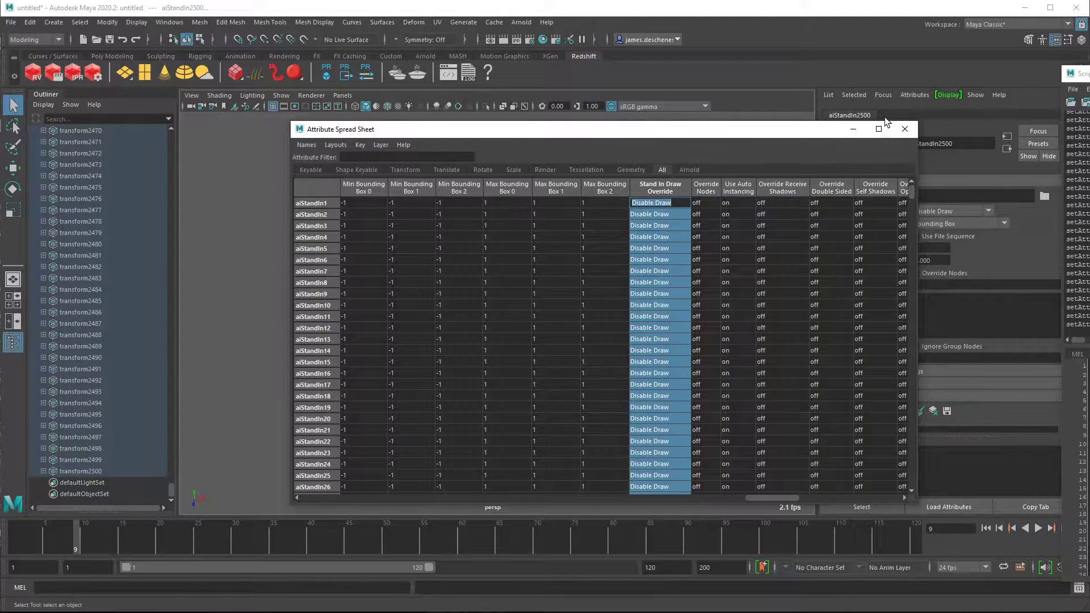
{"action": "left_click", "coordinate": [853, 132]}
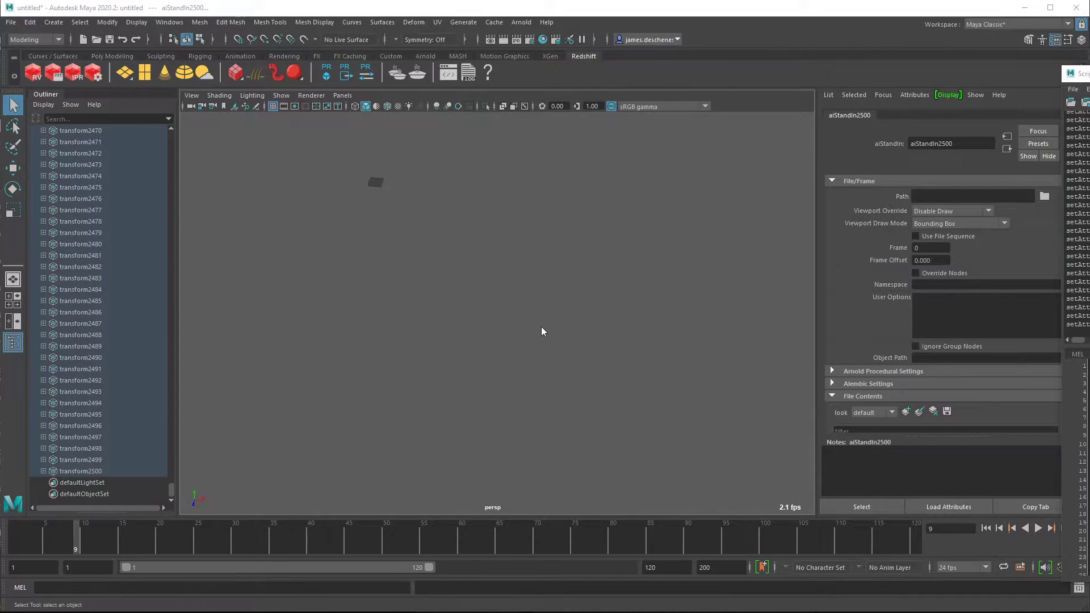
Check the frame rate during navigation and timeline playback with stand-in drawing disabled
{"action": "right_click_drag", "start_coordinate": [539, 331], "coordinate": [739, 330], "text": "alt"}
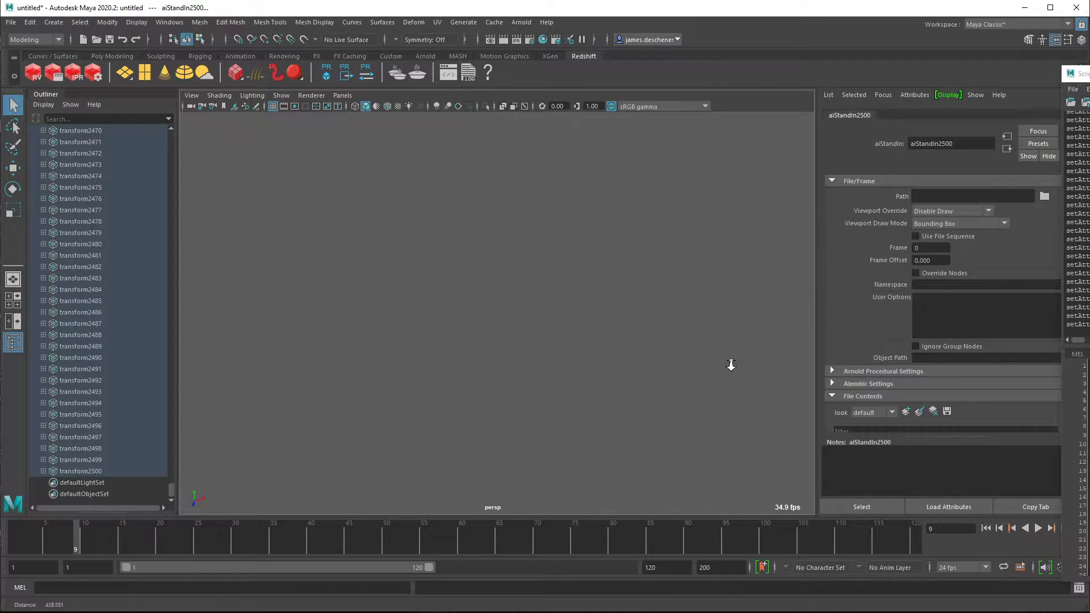
{"action": "left_click", "coordinate": [1037, 528]}
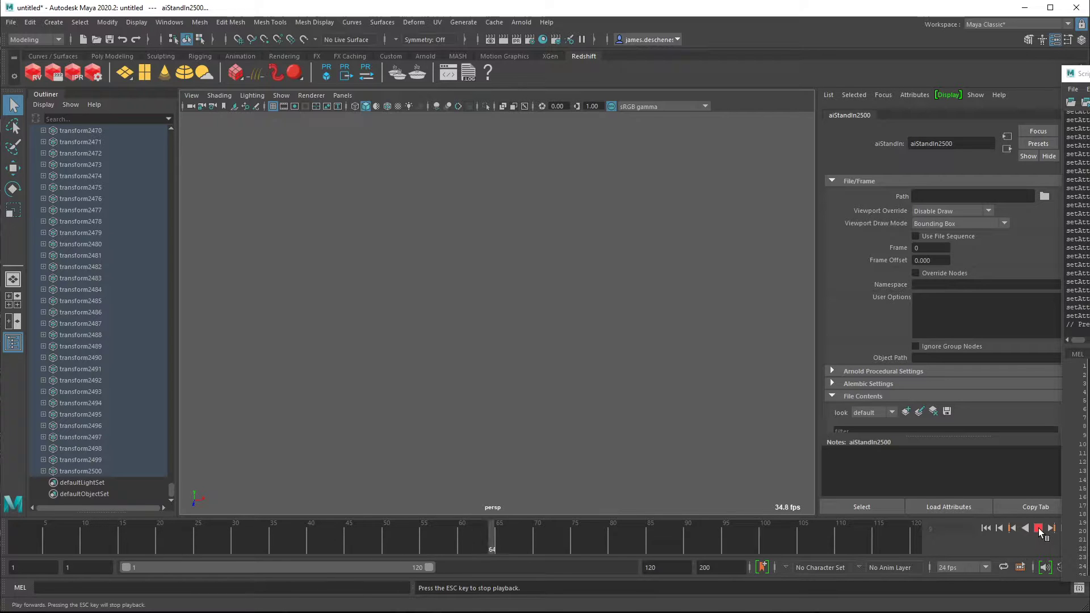
{"action": "key", "text": "Escape"}
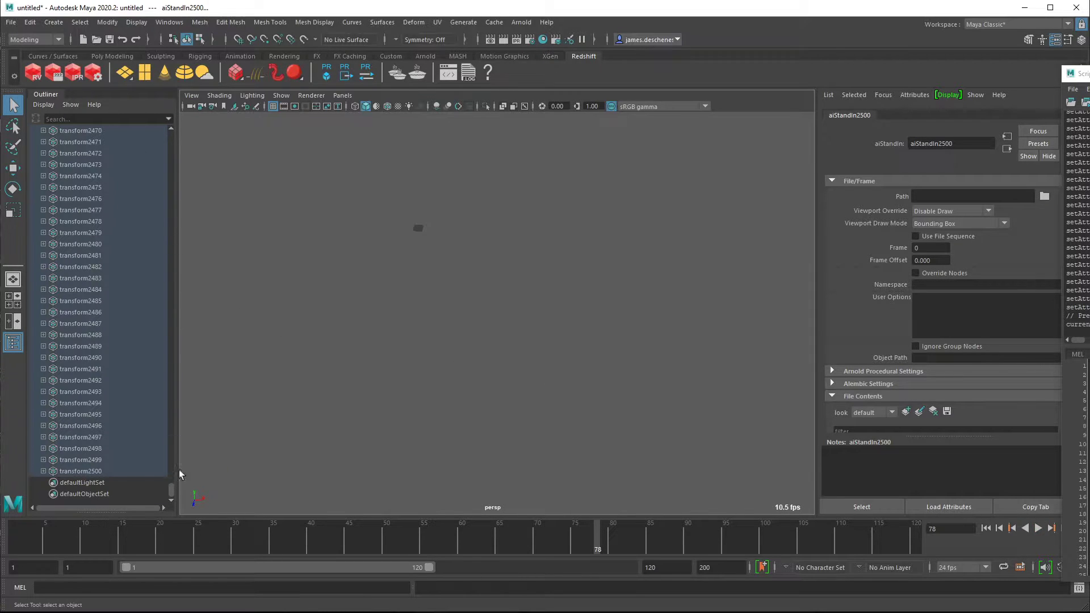
Hide all the stand-in transforms, transform1 through transform2500
{"action": "left_click", "coordinate": [153, 472]}
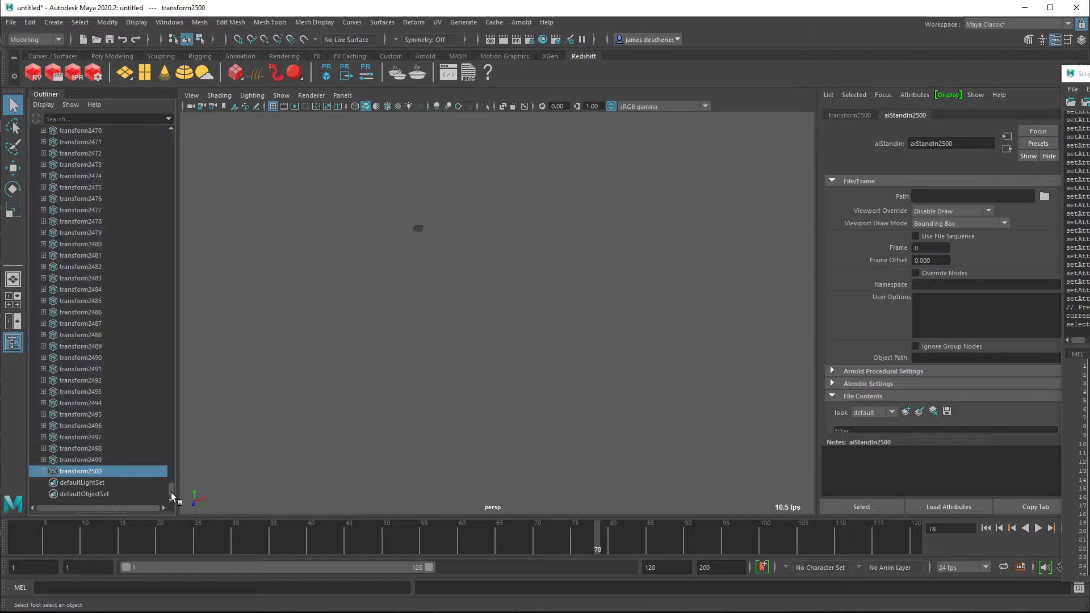
{"action": "left_click_drag", "start_coordinate": [171, 491], "coordinate": [187, 122]}
{"action": "left_click", "coordinate": [101, 180], "text": "shift"}
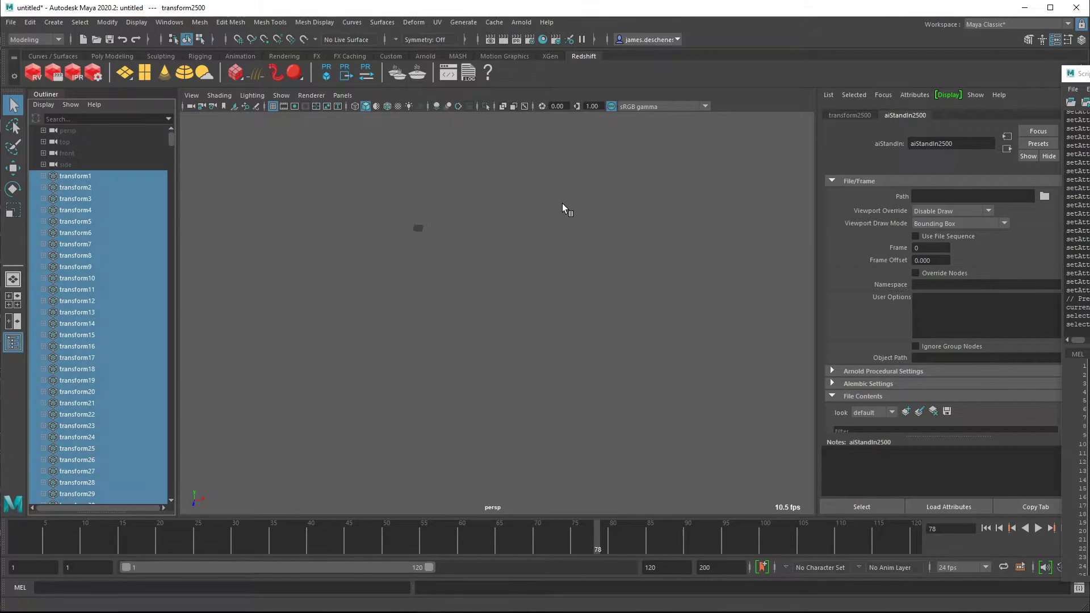
{"action": "key", "text": "ctrl+h"}
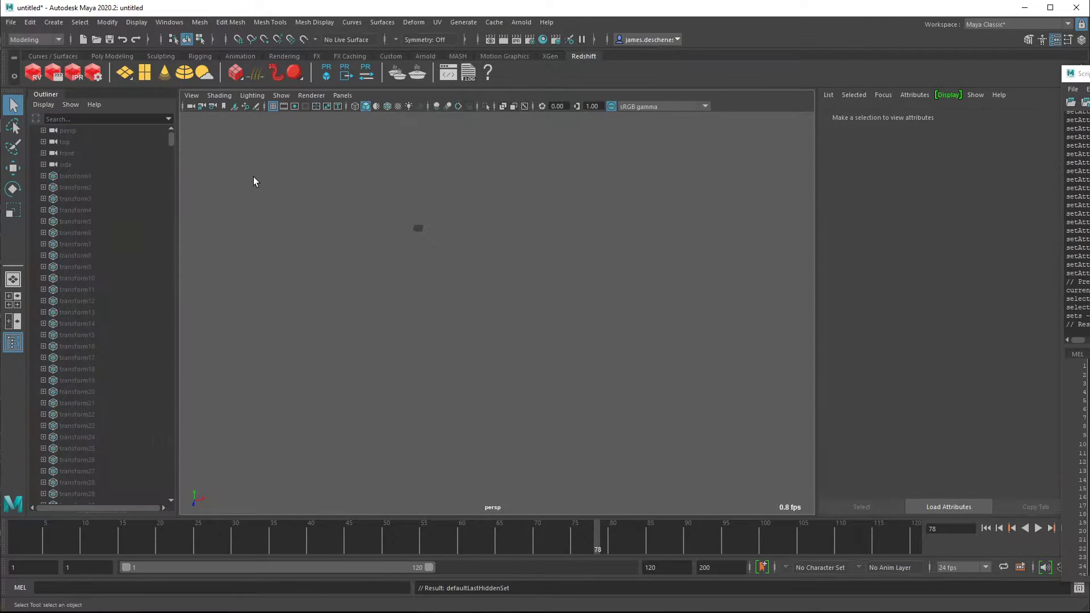
Play the timeline from the first frame with the stand-ins hidden to check the frame rate
{"action": "left_click", "coordinate": [984, 528]}
{"action": "left_click", "coordinate": [1038, 528]}
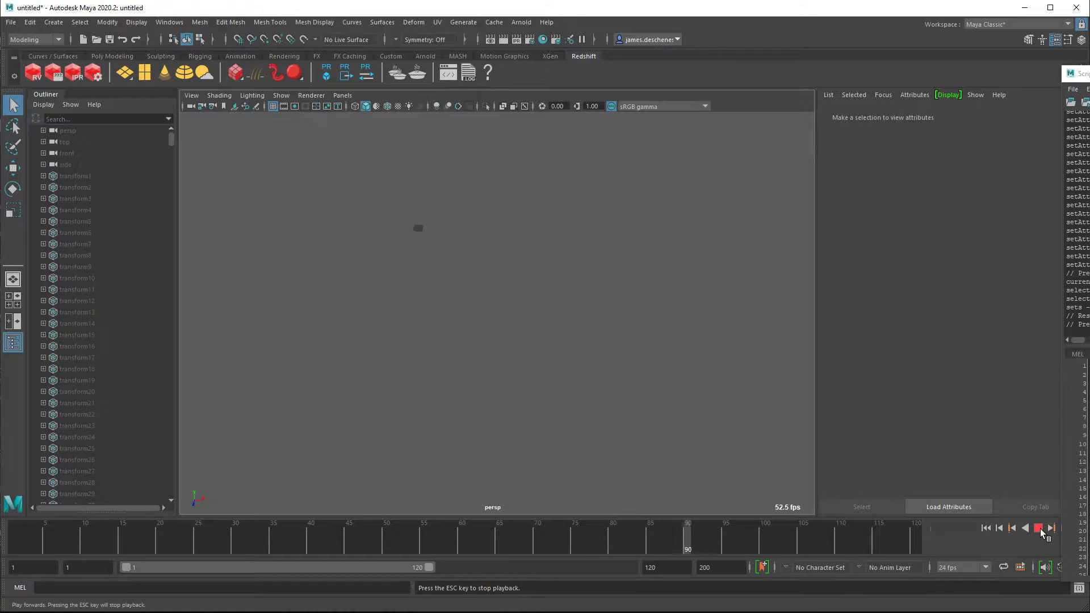
{"action": "left_click", "coordinate": [1038, 527]}
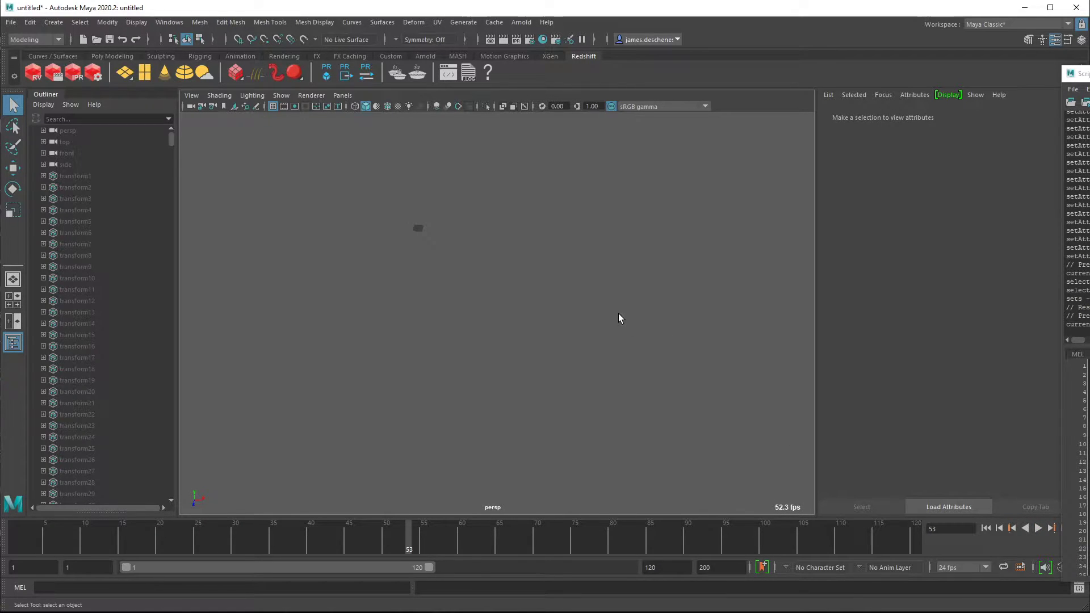
{"action": "right_click_drag", "start_coordinate": [425, 323], "coordinate": [458, 267], "text": "alt"}
Delete transform1 through transform2500 and play the emptied scene to check its frame rate
{"action": "left_click", "coordinate": [115, 175]}
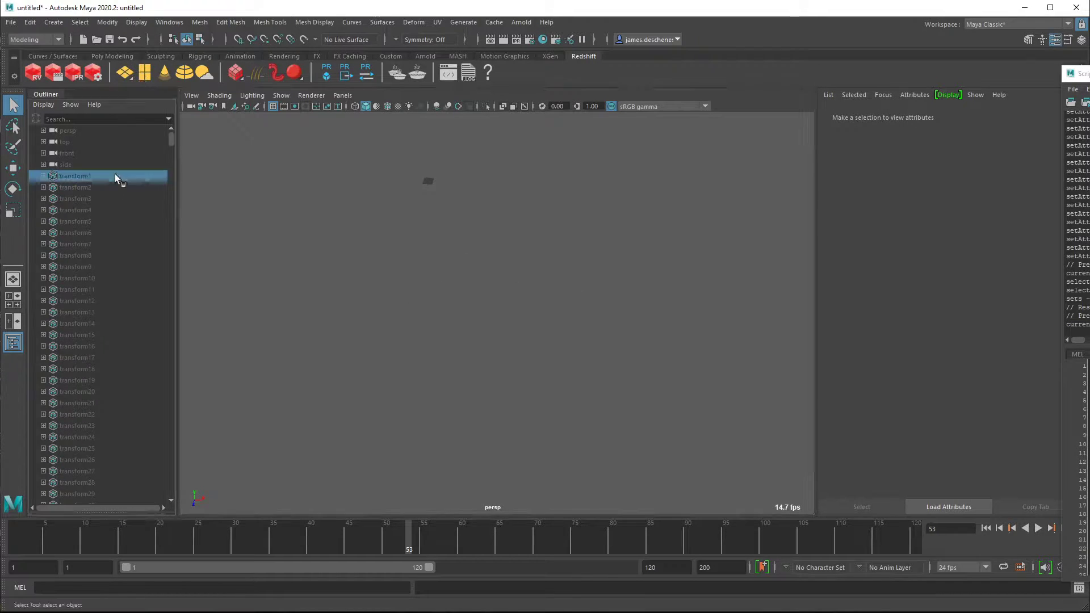
{"action": "left_click_drag", "start_coordinate": [170, 139], "coordinate": [173, 526]}
{"action": "left_click", "coordinate": [91, 468], "text": "shift"}
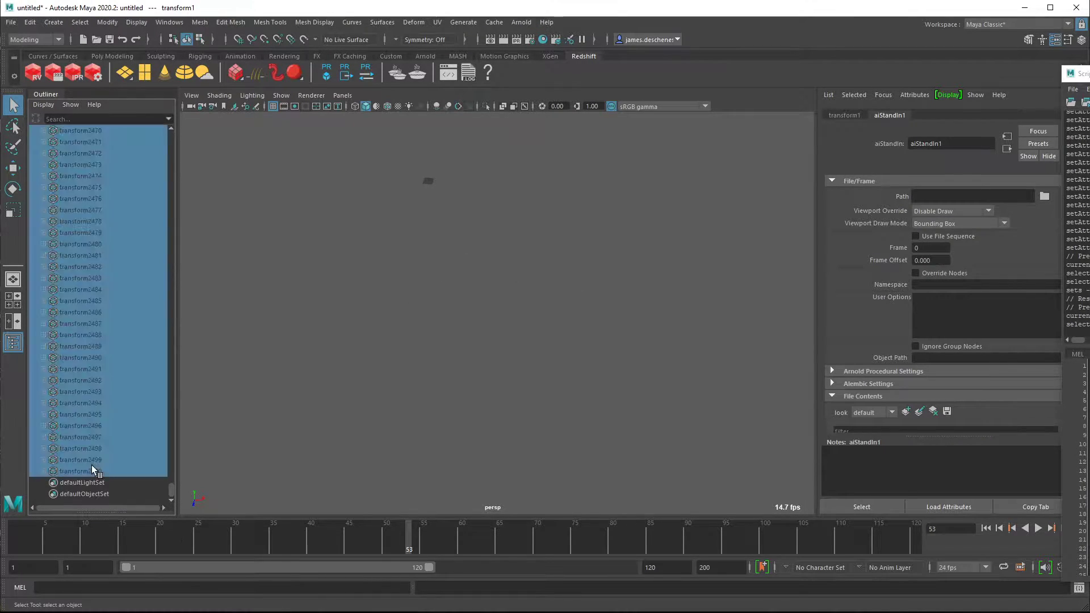
{"action": "key", "text": "Delete"}
{"action": "left_click", "coordinate": [1037, 528]}
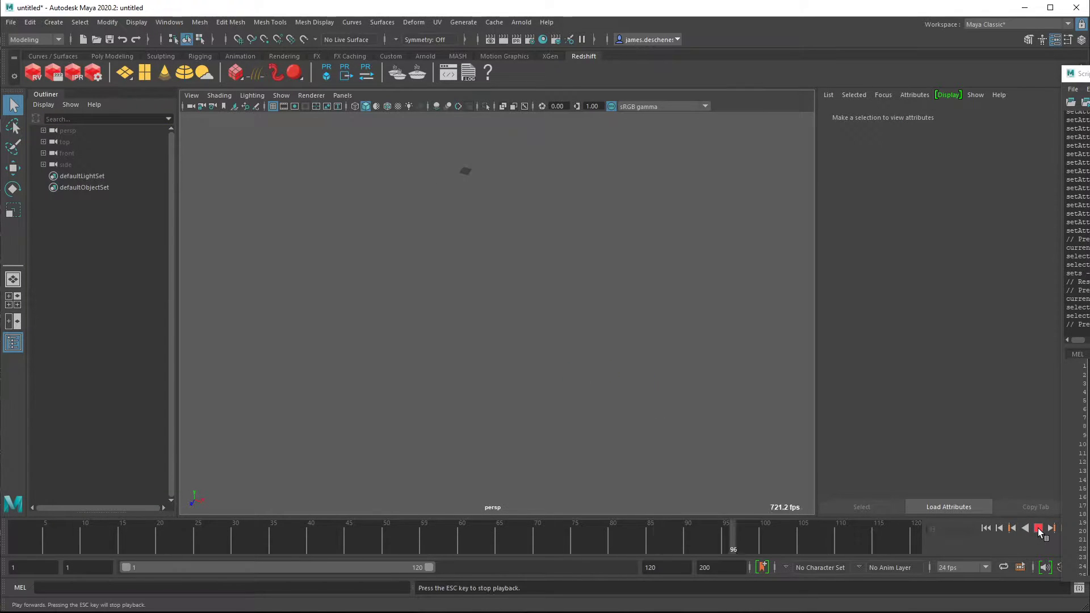
{"action": "left_click", "coordinate": [1038, 528]}
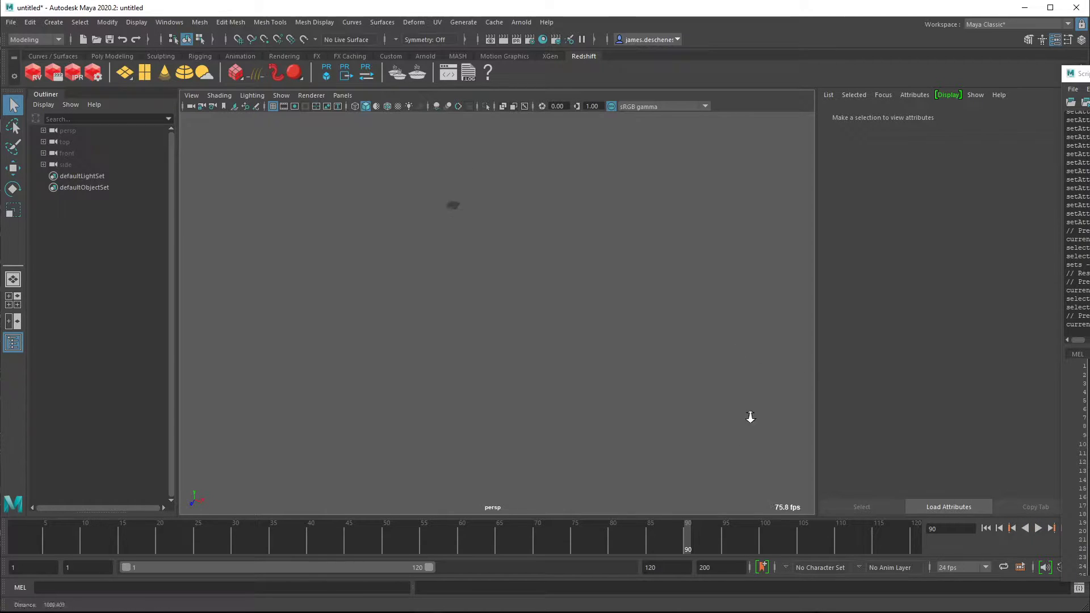
Turn on GPU Instancing in the Viewport 2.0 renderer options and close the settings
{"action": "left_click", "coordinate": [307, 96]}
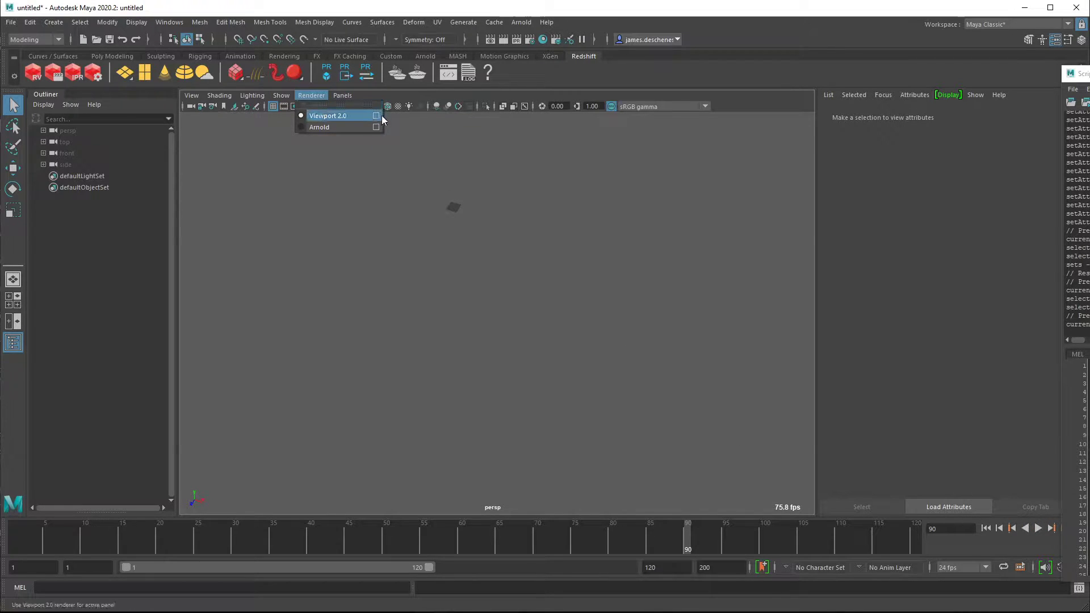
{"action": "left_click", "coordinate": [377, 114]}
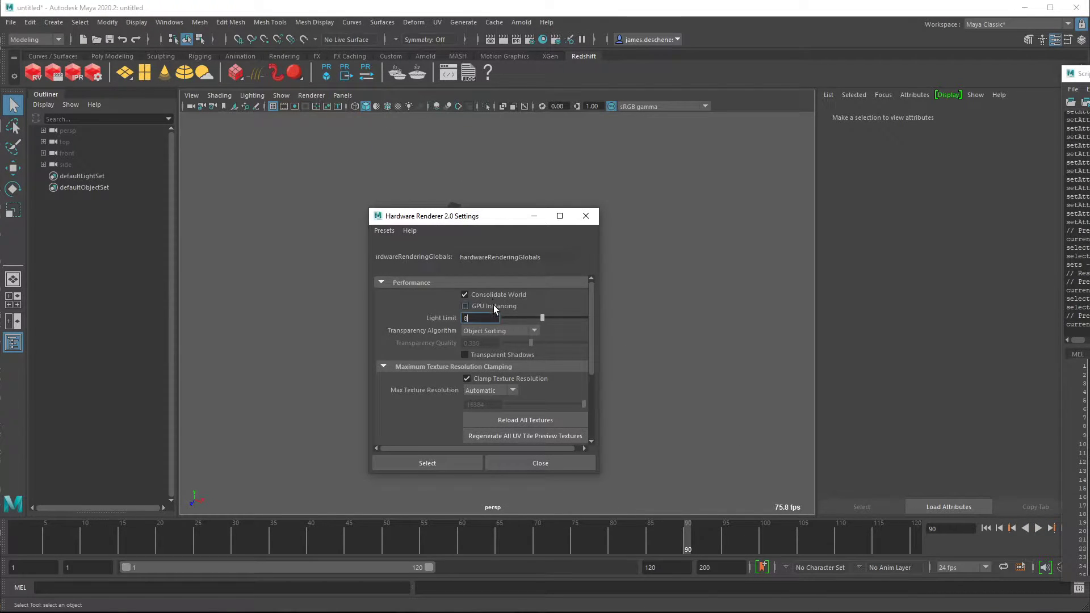
{"action": "left_click", "coordinate": [493, 305]}
{"action": "left_click", "coordinate": [585, 215]}
Bring the Script Editor into view and start a new scene without saving the current one
{"action": "left_click_drag", "start_coordinate": [1084, 74], "coordinate": [879, 60]}
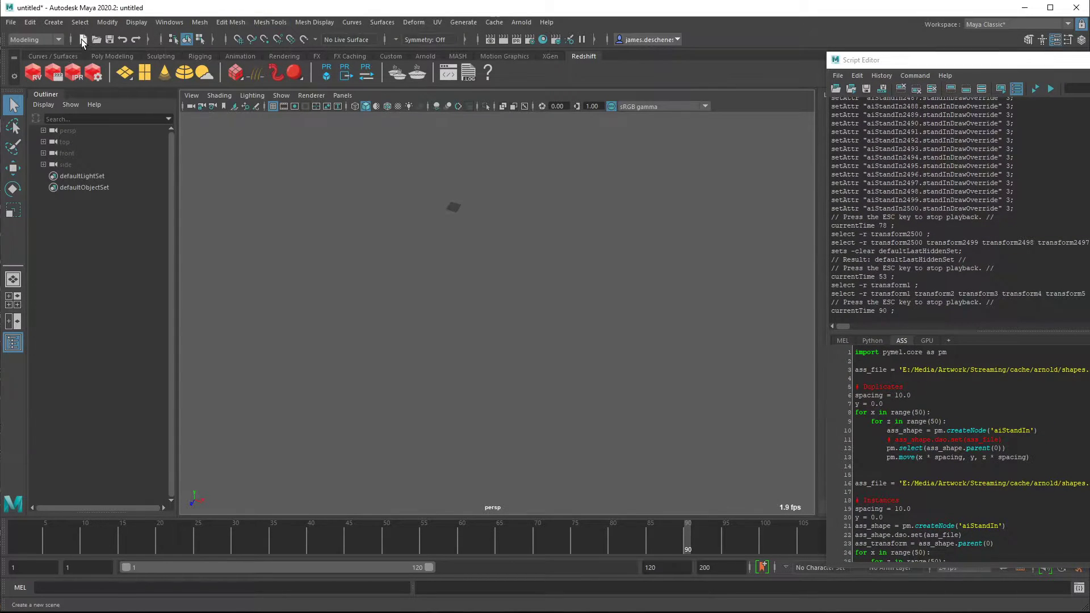
{"action": "left_click", "coordinate": [82, 40]}
{"action": "left_click", "coordinate": [627, 356]}
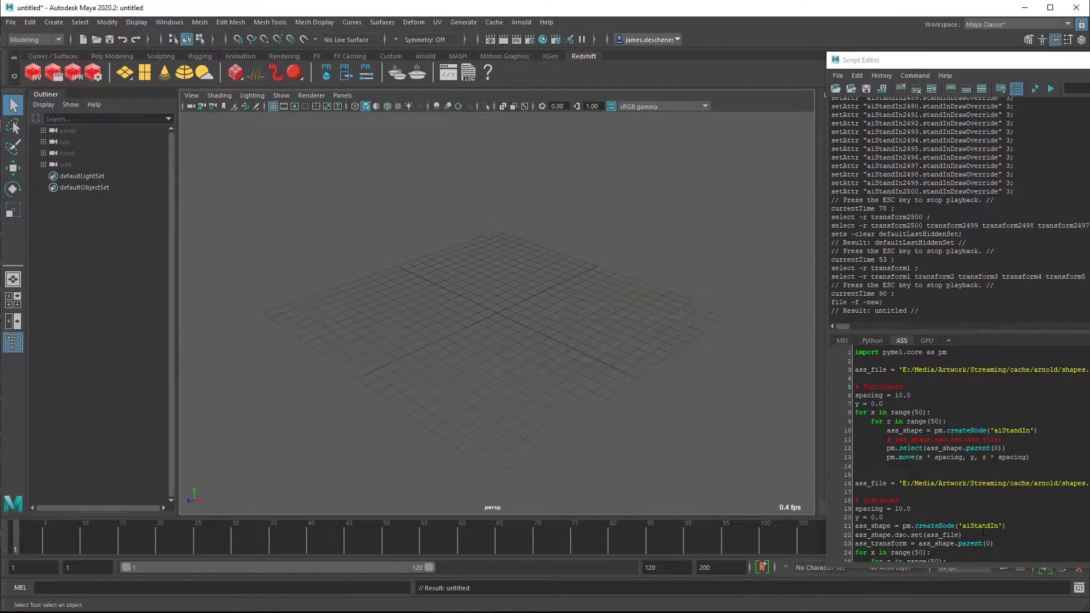
Run only the Instances block of the ASS script to create a 50 by 50 grid of stand-in instances spaced 10.0 apart
{"action": "left_click", "coordinate": [1005, 525]}
{"action": "scroll", "coordinate": [985, 498], "scroll_direction": "down", "scroll_amount": 1}
{"action": "left_click_drag", "start_coordinate": [1049, 559], "coordinate": [792, 464]}
{"action": "key", "text": "ctrl+Return"}
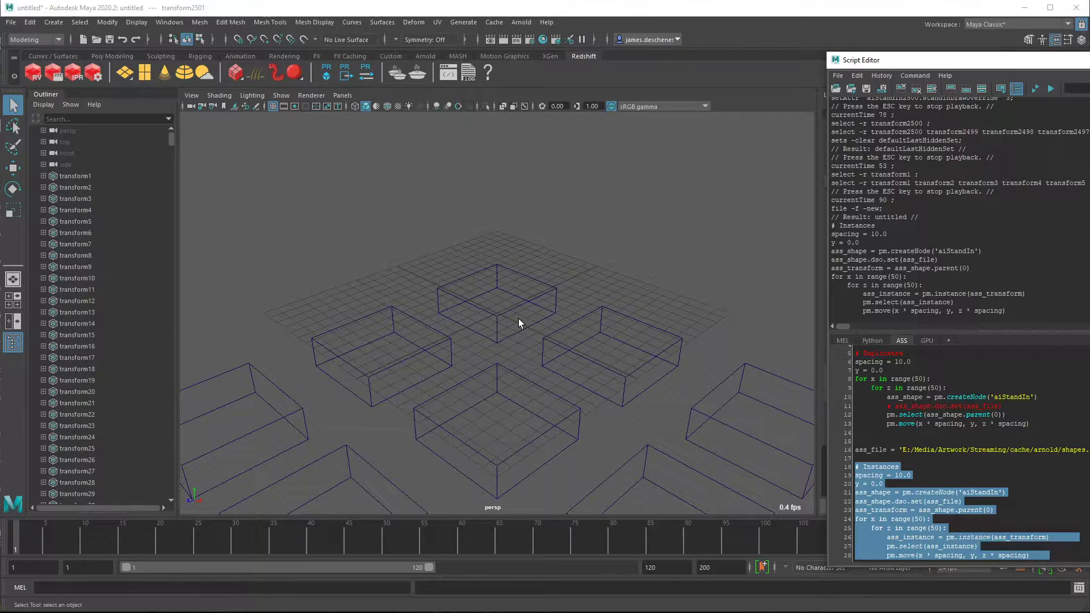
Select the first stand-in at the grid's corner and set its Viewport Draw Mode to Shaded
{"action": "left_click_drag", "start_coordinate": [901, 64], "coordinate": [967, 57]}
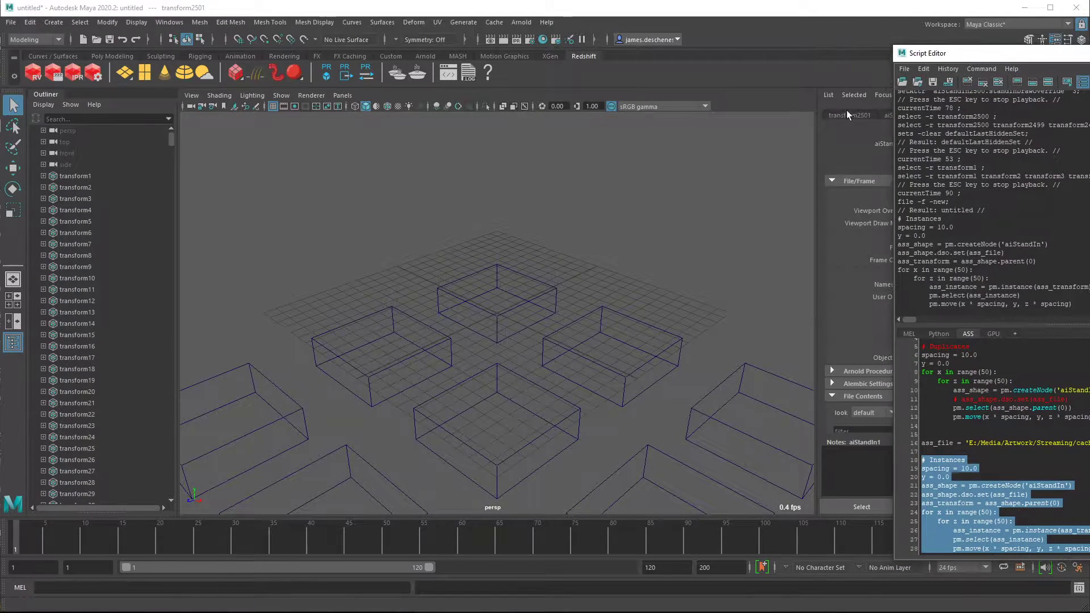
{"action": "left_click_drag", "start_coordinate": [796, 121], "coordinate": [573, 291], "text": "alt"}
{"action": "left_click", "coordinate": [526, 315]}
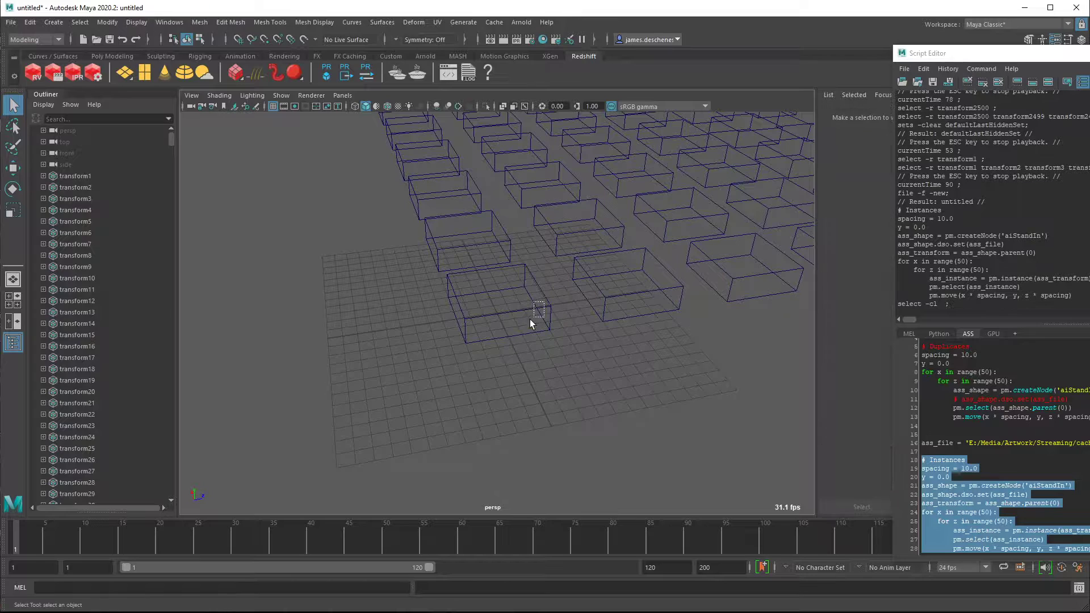
{"action": "left_click", "coordinate": [528, 317]}
{"action": "left_click_drag", "start_coordinate": [670, 240], "coordinate": [448, 278], "text": "alt"}
{"action": "left_click_drag", "start_coordinate": [991, 54], "coordinate": [1089, 68]}
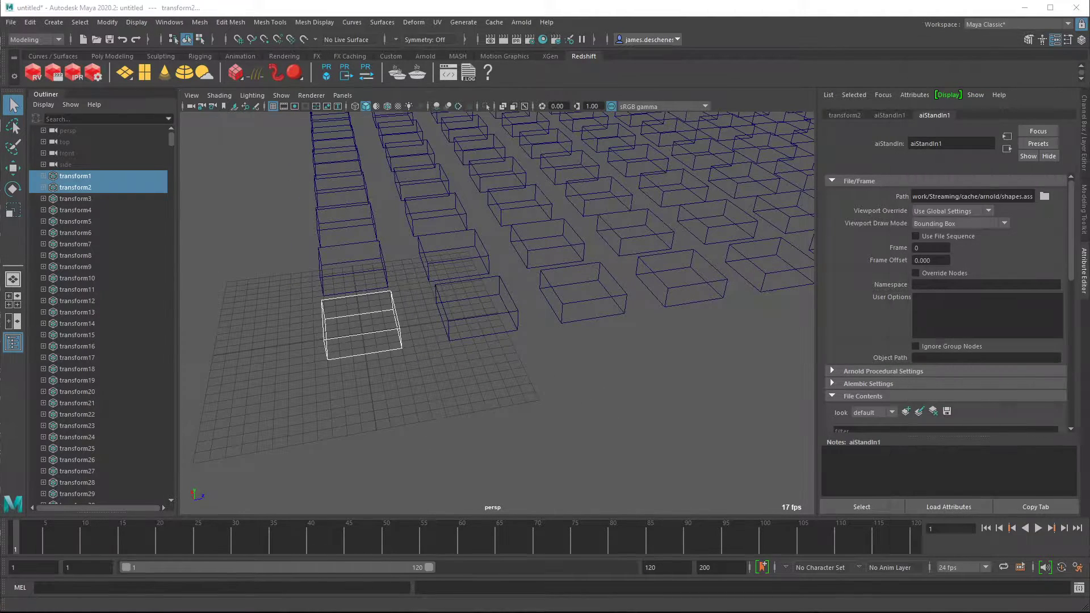
{"action": "left_click", "coordinate": [967, 222]}
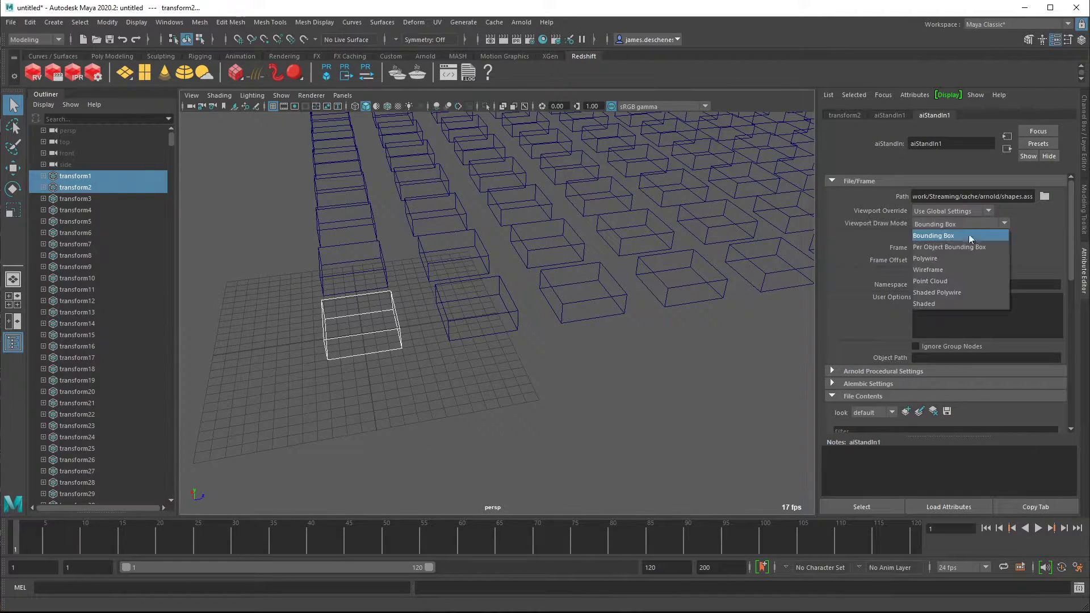
{"action": "left_click", "coordinate": [964, 301]}
Navigate around the shaded stand-in instances at close and far distances to check the viewport frame rate
{"action": "right_click_drag", "start_coordinate": [697, 295], "coordinate": [476, 383], "text": "alt"}
{"action": "left_click_drag", "start_coordinate": [476, 384], "coordinate": [614, 236], "text": "alt"}
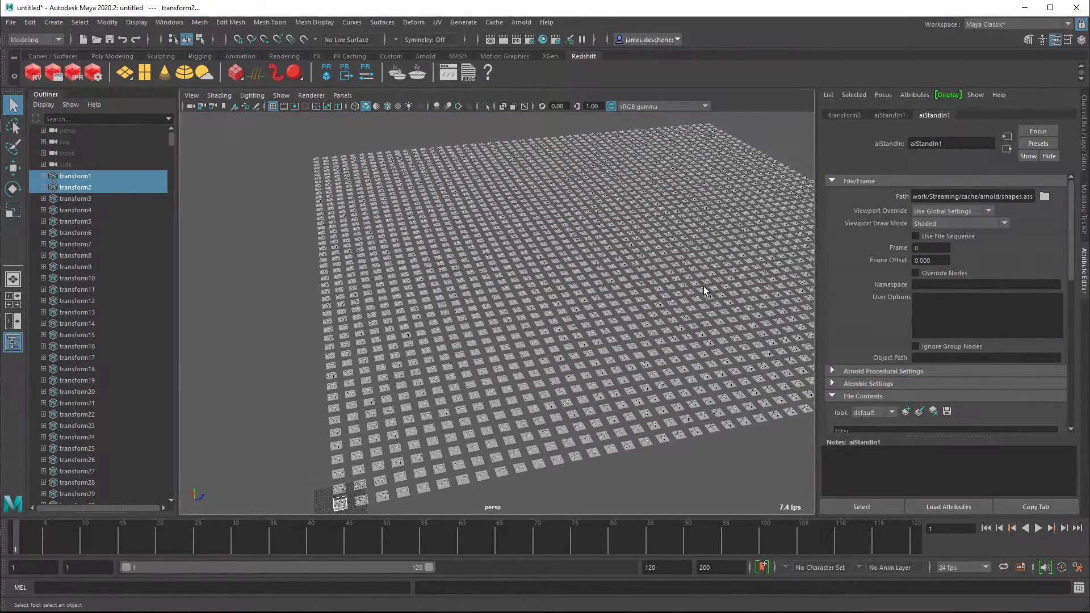
{"action": "left_click_drag", "start_coordinate": [703, 286], "coordinate": [565, 314], "text": "alt"}
{"action": "middle_click_drag", "start_coordinate": [564, 314], "coordinate": [472, 332], "text": "alt"}
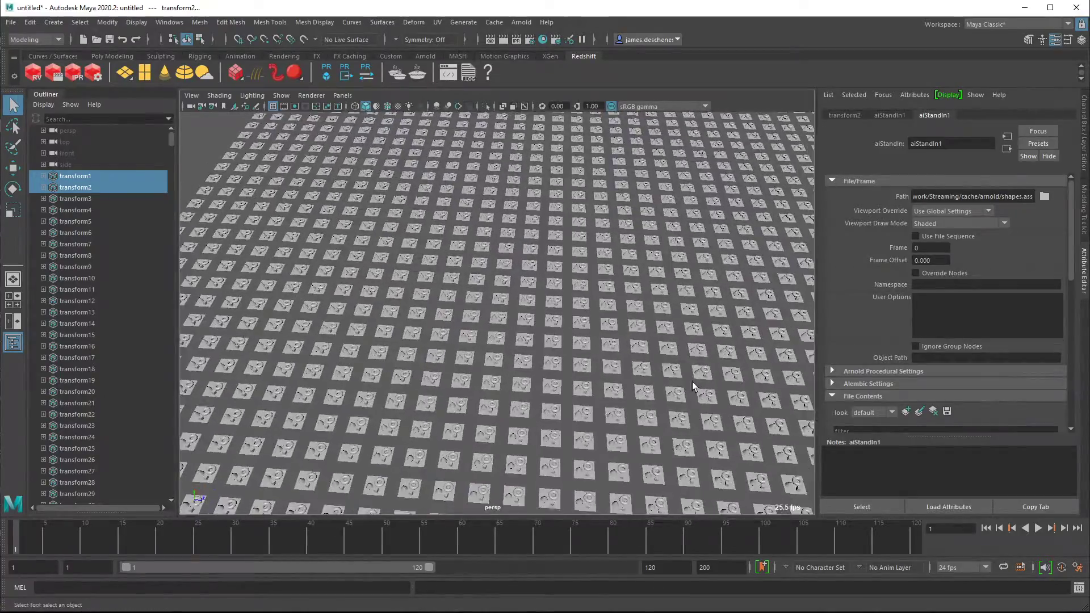
{"action": "right_click_drag", "start_coordinate": [693, 386], "coordinate": [244, 287], "text": "alt"}
{"action": "middle_click_drag", "start_coordinate": [668, 357], "coordinate": [606, 309], "text": "alt"}
{"action": "right_click_drag", "start_coordinate": [605, 309], "coordinate": [541, 314], "text": "alt"}
{"action": "middle_click_drag", "start_coordinate": [542, 313], "coordinate": [542, 319], "text": "alt"}
{"action": "left_click_drag", "start_coordinate": [542, 319], "coordinate": [590, 315], "text": "alt"}
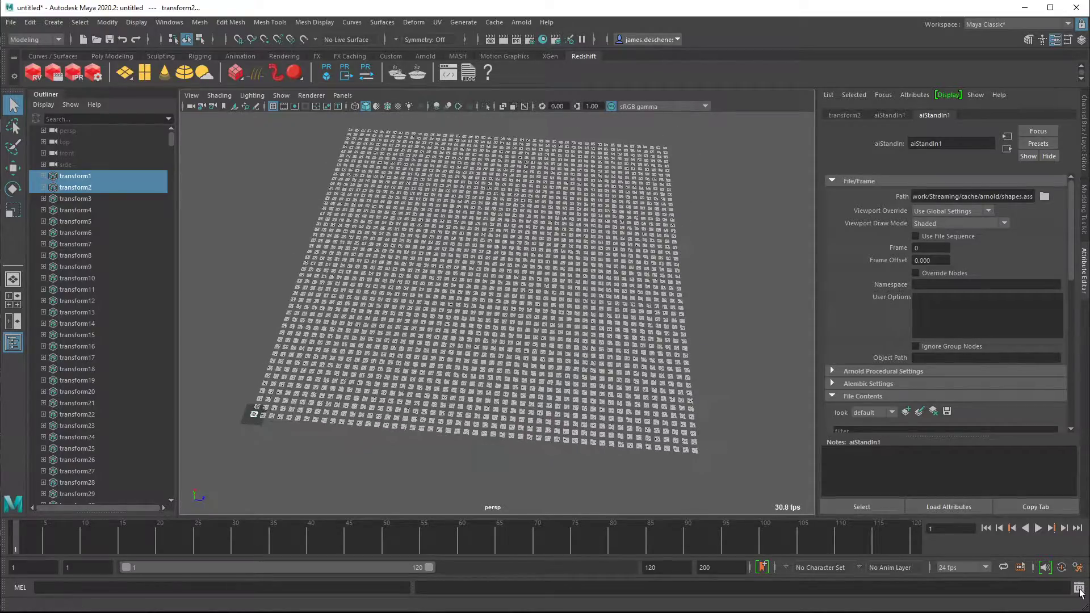
Play the timeline with the full grid of shaded instances in view to check the frame rate, then stop playback
{"action": "mouse_move", "coordinate": [706, 411]}
{"action": "left_mouse_down", "text": "alt"}
{"action": "mouse_move", "coordinate": [738, 435]}
{"action": "mouse_move", "coordinate": [699, 430]}
{"action": "mouse_move", "coordinate": [710, 406]}
{"action": "left_mouse_up", "text": "alt"}
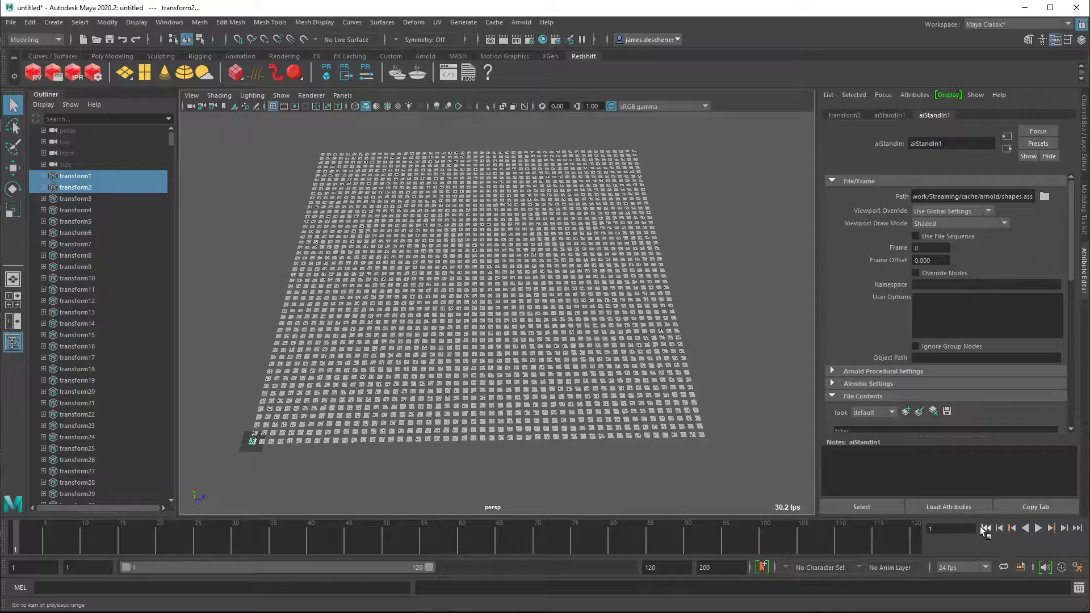
{"action": "left_click", "coordinate": [1037, 528]}
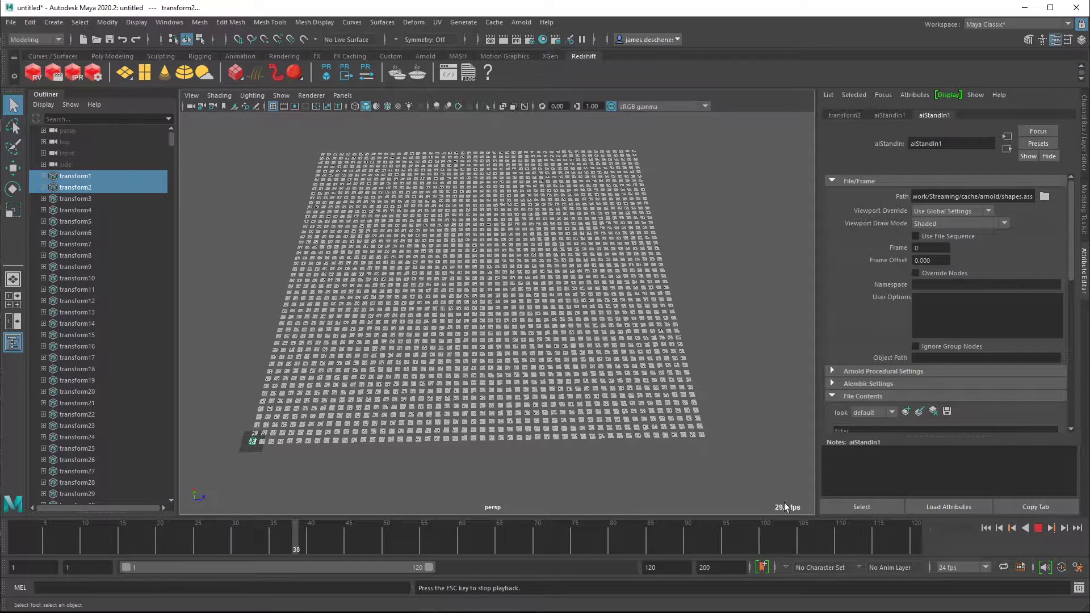
{"action": "left_click", "coordinate": [1039, 526]}
Set the instanced stand-in's Viewport Draw Mode back to Bounding Box
{"action": "right_click_drag", "start_coordinate": [643, 360], "coordinate": [549, 322], "text": "alt"}
{"action": "left_click_drag", "start_coordinate": [549, 321], "coordinate": [500, 318], "text": "alt"}
{"action": "right_click_drag", "start_coordinate": [566, 283], "coordinate": [381, 254], "text": "alt"}
{"action": "middle_click_drag", "start_coordinate": [381, 255], "coordinate": [783, 363], "text": "alt"}
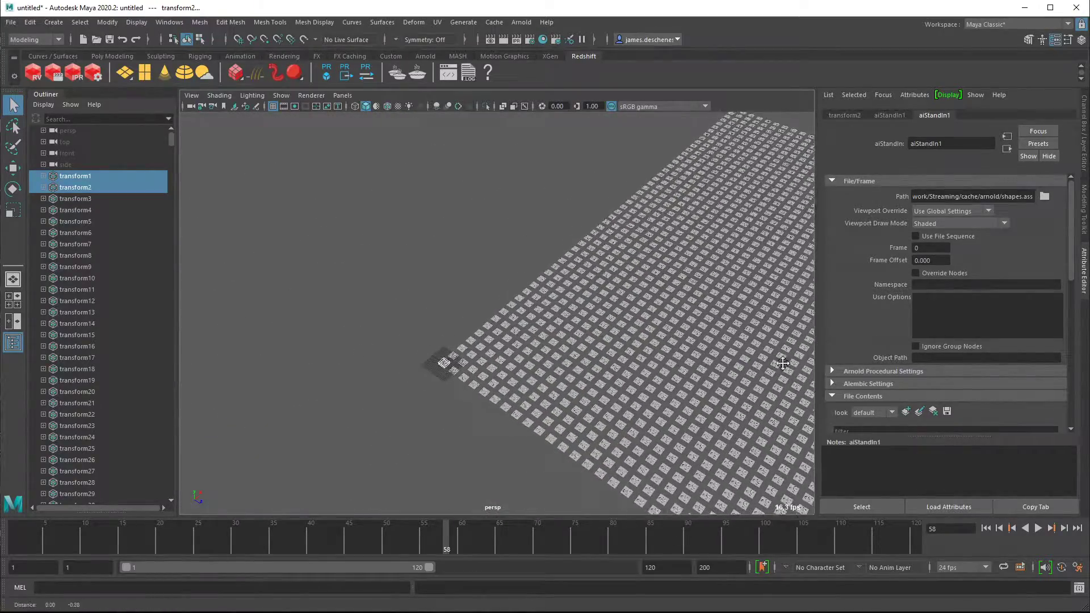
{"action": "left_click_drag", "start_coordinate": [782, 363], "coordinate": [611, 323], "text": "alt"}
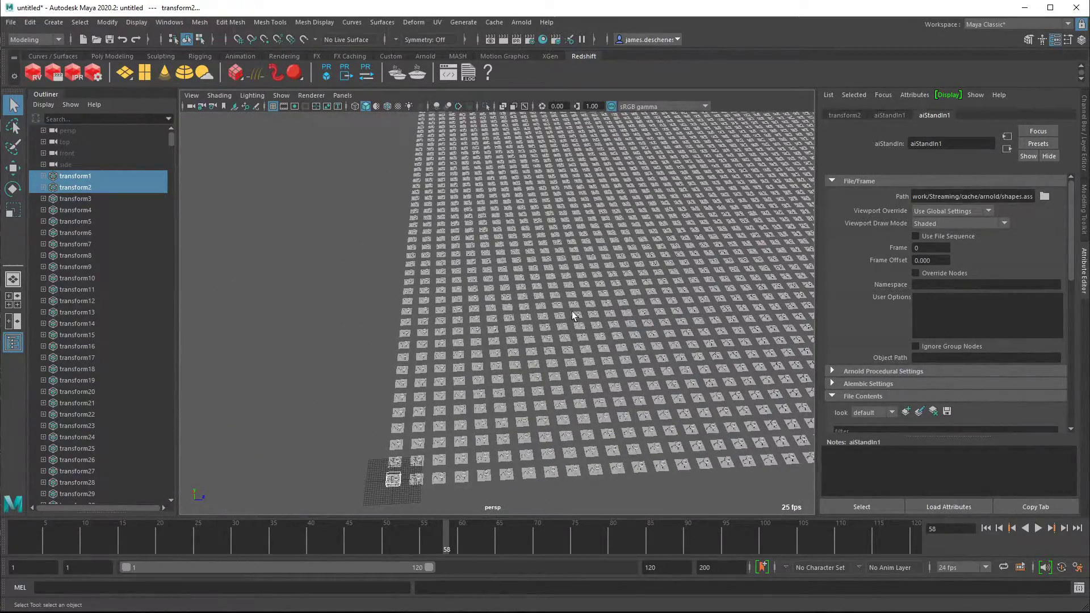
{"action": "mouse_move", "coordinate": [611, 322]}
{"action": "right_mouse_down", "text": "alt"}
{"action": "mouse_move", "coordinate": [623, 339]}
{"action": "mouse_move", "coordinate": [488, 356]}
{"action": "right_mouse_up", "text": "alt"}
{"action": "left_click", "coordinate": [972, 221]}
{"action": "left_click", "coordinate": [965, 238]}
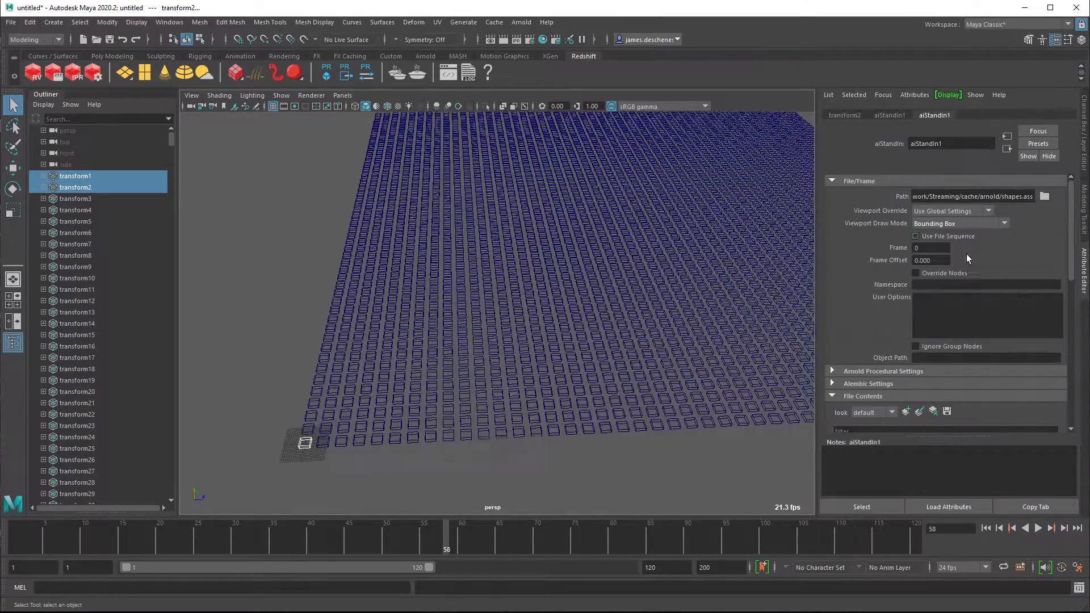
Play the timeline from the first frame while navigating around the bounding-box instances to check the frame rate, then stop playback
{"action": "left_click", "coordinate": [987, 529]}
{"action": "left_click", "coordinate": [1038, 528]}
{"action": "left_click_drag", "start_coordinate": [776, 462], "coordinate": [727, 488], "text": "alt"}
{"action": "right_click_drag", "start_coordinate": [533, 318], "coordinate": [408, 307], "text": "alt"}
{"action": "middle_click_drag", "start_coordinate": [511, 324], "coordinate": [569, 394], "text": "alt"}
{"action": "right_click_drag", "start_coordinate": [569, 394], "coordinate": [767, 393], "text": "alt"}
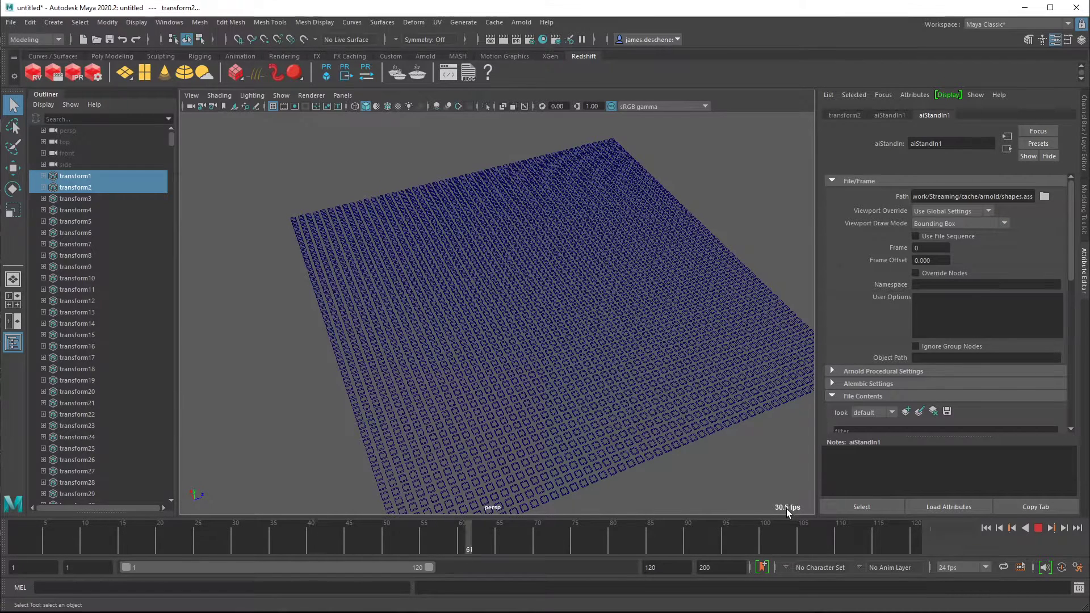
{"action": "left_click", "coordinate": [1038, 529]}
Examine the GPU Instancing option in the Viewport 2.0 settings and in the hardwareRenderingGlobals attributes
{"action": "scroll", "coordinate": [670, 369], "scroll_direction": "up", "scroll_amount": 5}
{"action": "left_click", "coordinate": [312, 96]}
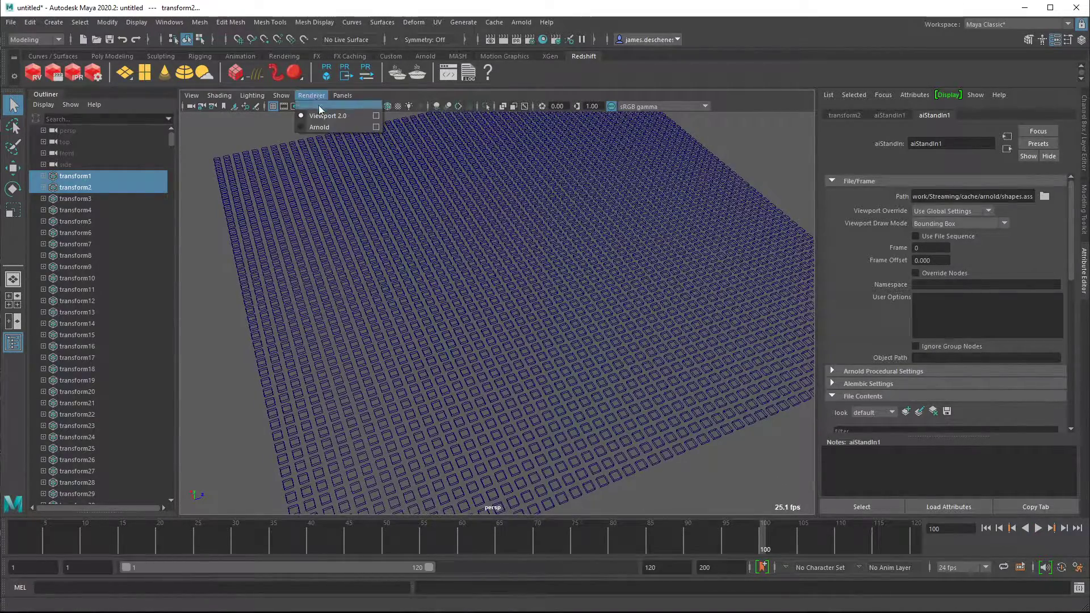
{"action": "left_click", "coordinate": [377, 115]}
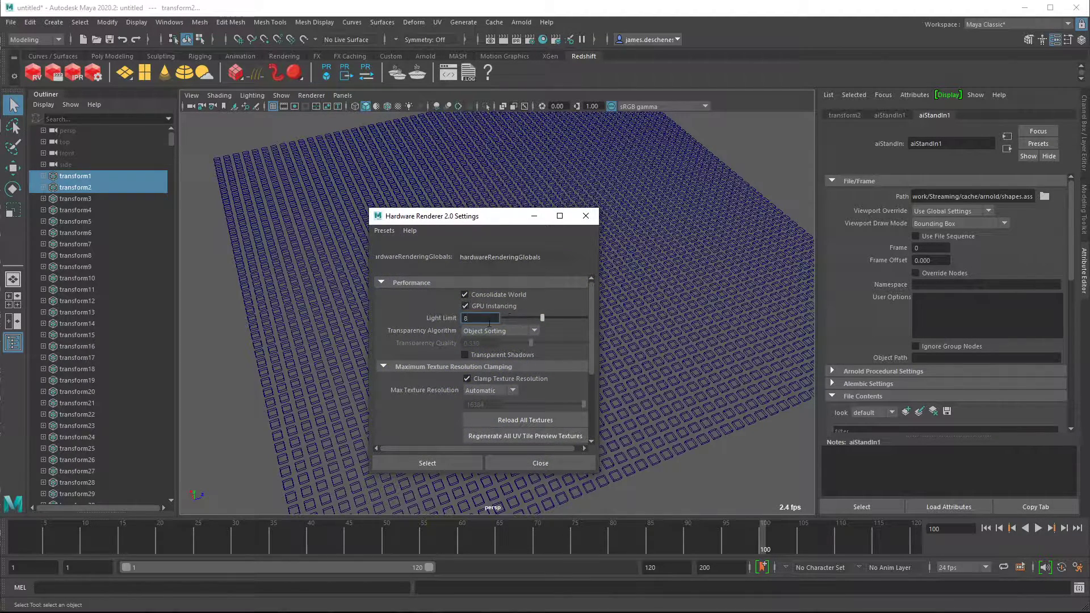
{"action": "left_click", "coordinate": [430, 462]}
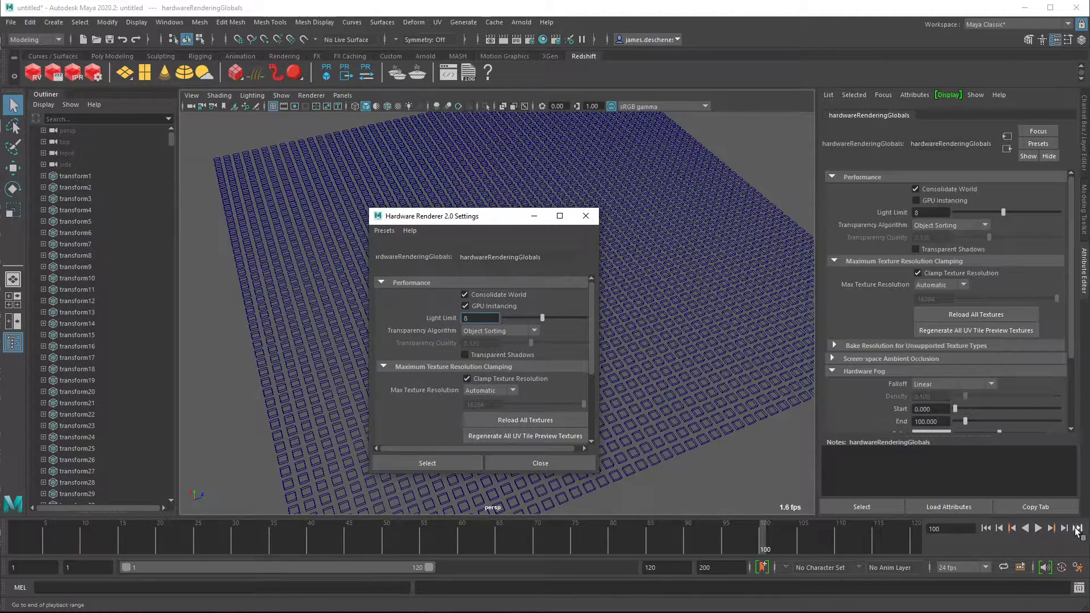
{"action": "left_click", "coordinate": [488, 462]}
{"action": "left_click_drag", "start_coordinate": [471, 464], "coordinate": [661, 478]}
Recheck GPU Instancing in the Viewport 2.0 settings, close them and turn off the guide frame overlay in the viewport
{"action": "left_click", "coordinate": [320, 96]}
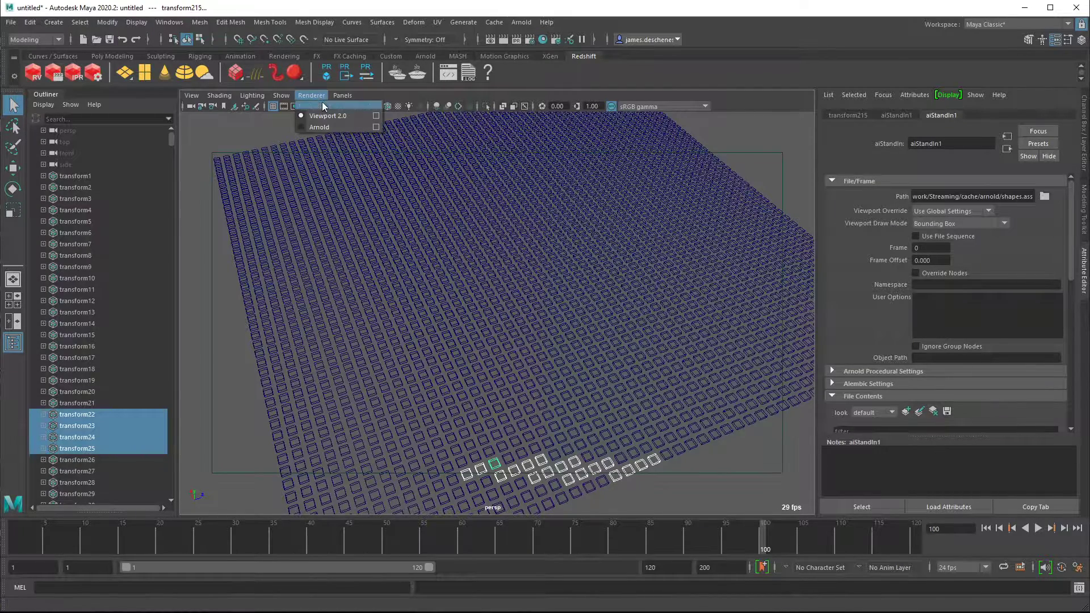
{"action": "left_click", "coordinate": [377, 128]}
{"action": "left_click", "coordinate": [311, 96]}
{"action": "left_click", "coordinate": [376, 116]}
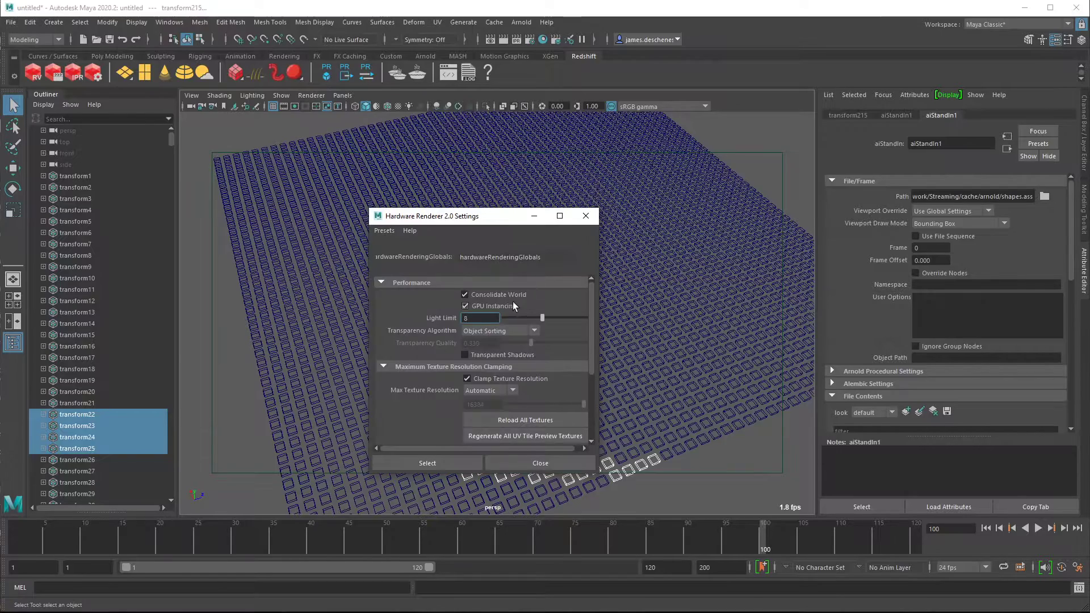
{"action": "left_click", "coordinate": [585, 216]}
{"action": "left_click", "coordinate": [328, 107]}
Deselect the instances and play the timeline from the first frame while navigating to check the frame rate
{"action": "left_click", "coordinate": [987, 529]}
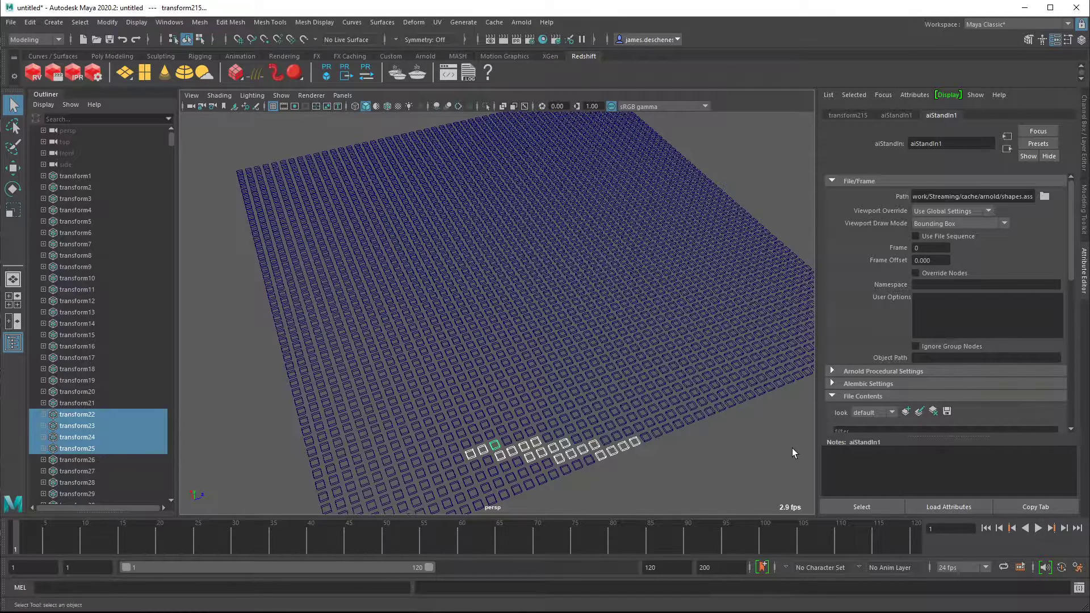
{"action": "left_click", "coordinate": [788, 448]}
{"action": "left_click", "coordinate": [1036, 528]}
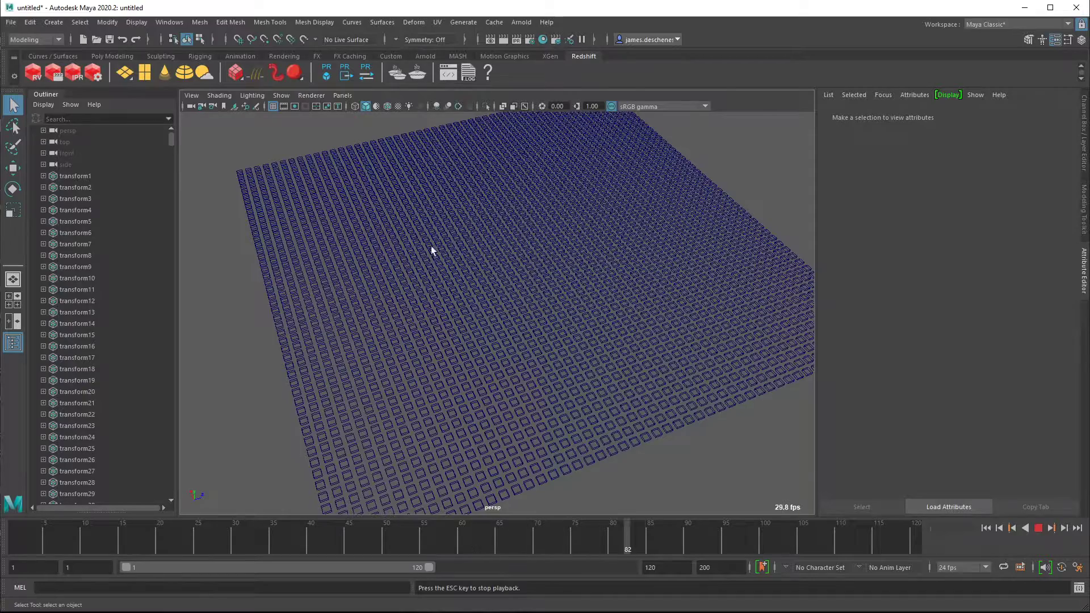
{"action": "left_click_drag", "start_coordinate": [630, 316], "coordinate": [637, 329], "text": "alt"}
{"action": "middle_click_drag", "start_coordinate": [637, 329], "coordinate": [437, 229], "text": "alt"}
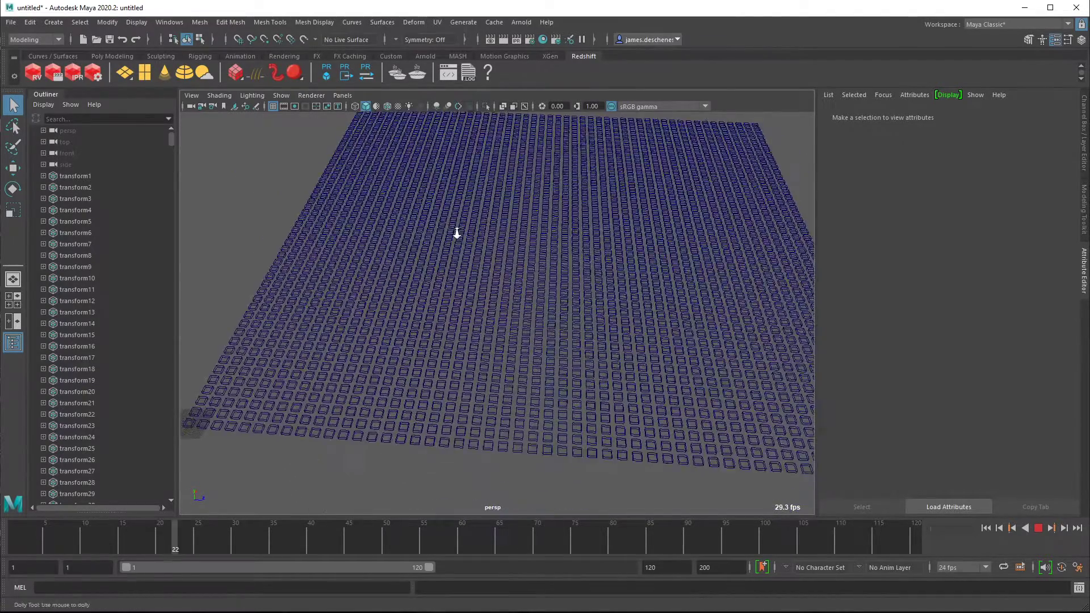
{"action": "right_click_drag", "start_coordinate": [438, 229], "coordinate": [575, 253], "text": "alt"}
{"action": "left_click", "coordinate": [1038, 528]}
Delete most of the stand-in instances in two batches, keeping only the part of the grid nearest the origin
{"action": "left_click_drag", "start_coordinate": [472, 244], "coordinate": [553, 289], "text": "alt"}
{"action": "right_click_drag", "start_coordinate": [458, 290], "coordinate": [284, 334], "text": "alt"}
{"action": "left_click_drag", "start_coordinate": [687, 458], "coordinate": [403, 142]}
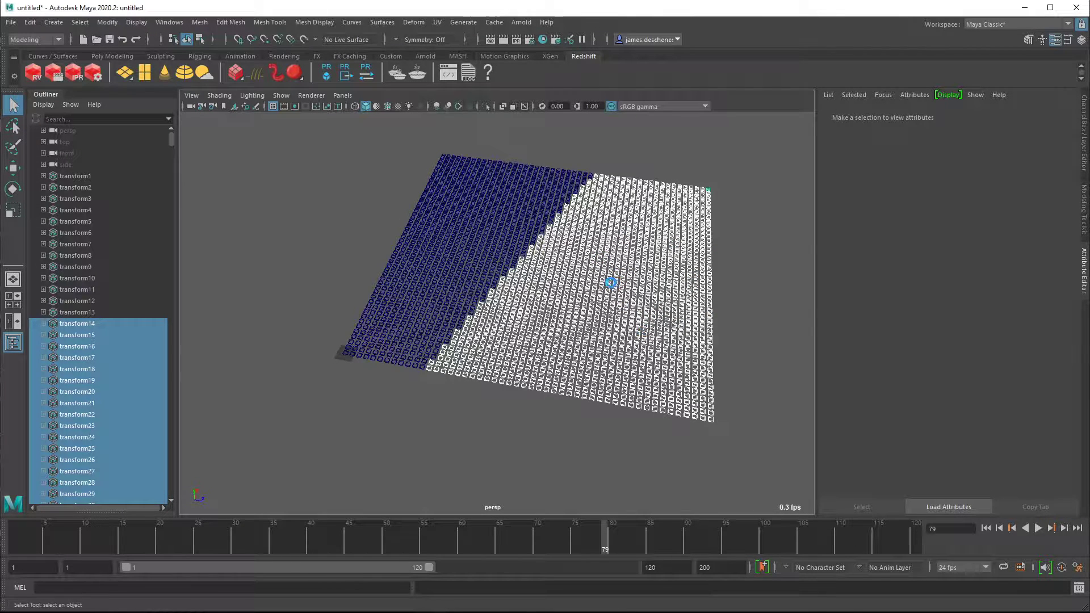
{"action": "left_click_drag", "start_coordinate": [610, 285], "coordinate": [568, 332], "text": "alt"}
{"action": "scroll", "coordinate": [568, 333], "scroll_direction": "up", "scroll_amount": 2}
{"action": "left_click_drag", "start_coordinate": [580, 378], "coordinate": [587, 374], "text": "alt"}
{"action": "left_click_drag", "start_coordinate": [658, 423], "coordinate": [421, 96], "text": "alt"}
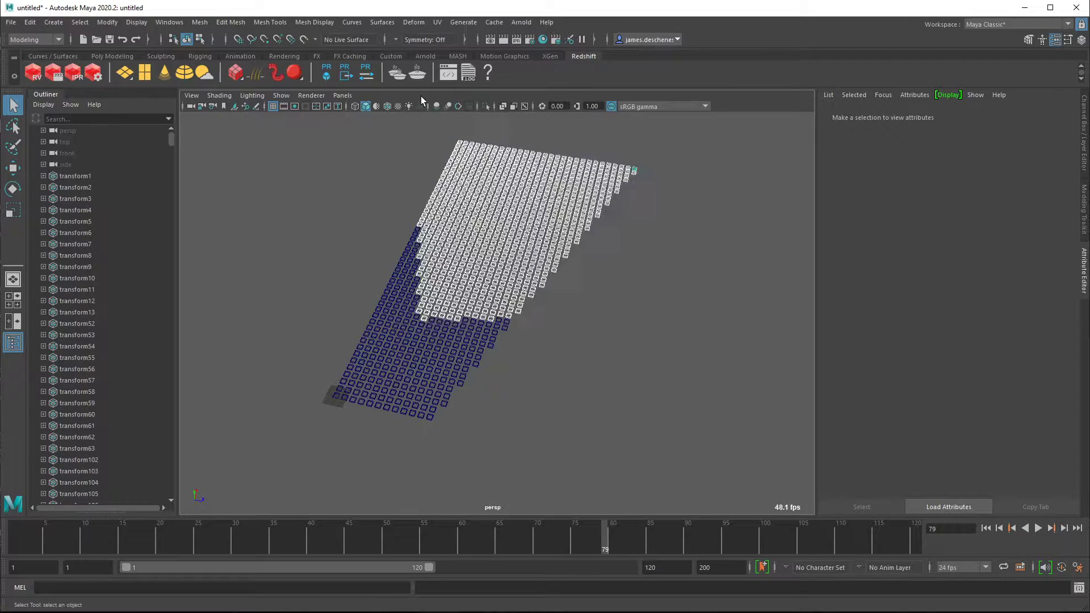
{"action": "key", "text": "Delete"}
Play the timeline and navigate around the reduced set of instances to check the frame rate
{"action": "mouse_move", "coordinate": [607, 323]}
{"action": "left_mouse_down", "text": "alt"}
{"action": "mouse_move", "coordinate": [578, 364]}
{"action": "mouse_move", "coordinate": [601, 341]}
{"action": "left_mouse_up", "text": "alt"}
{"action": "left_click", "coordinate": [1037, 528]}
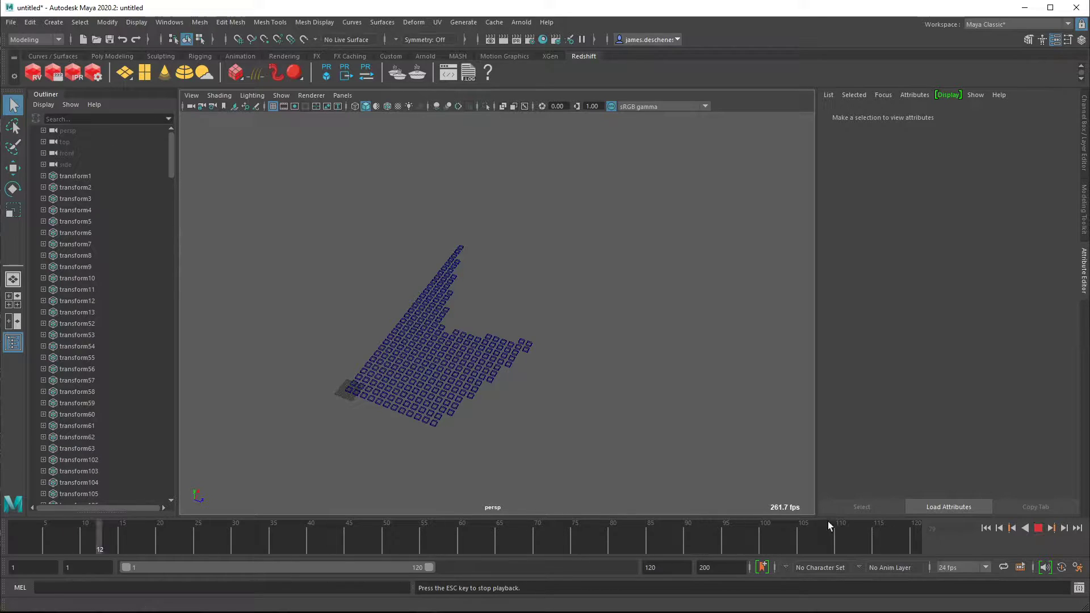
{"action": "left_click", "coordinate": [1038, 529]}
{"action": "scroll", "coordinate": [440, 361], "scroll_direction": "up", "scroll_amount": 4}
{"action": "left_click_drag", "start_coordinate": [605, 396], "coordinate": [258, 196], "text": "alt"}
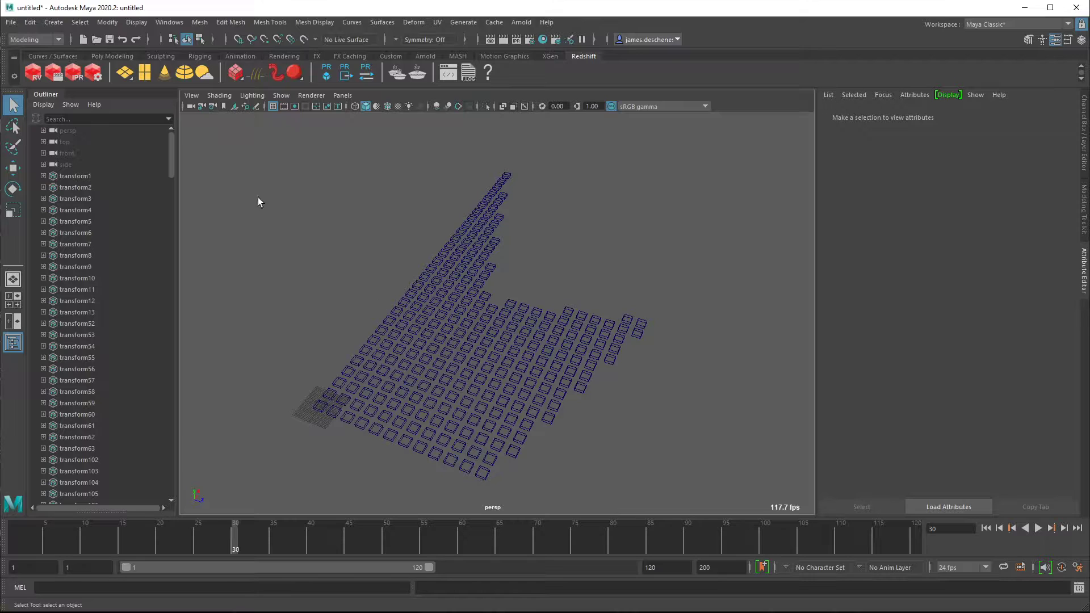
Start another new scene without saving and bring the Script Editor back into view
{"action": "left_click", "coordinate": [85, 39]}
{"action": "left_click", "coordinate": [608, 346]}
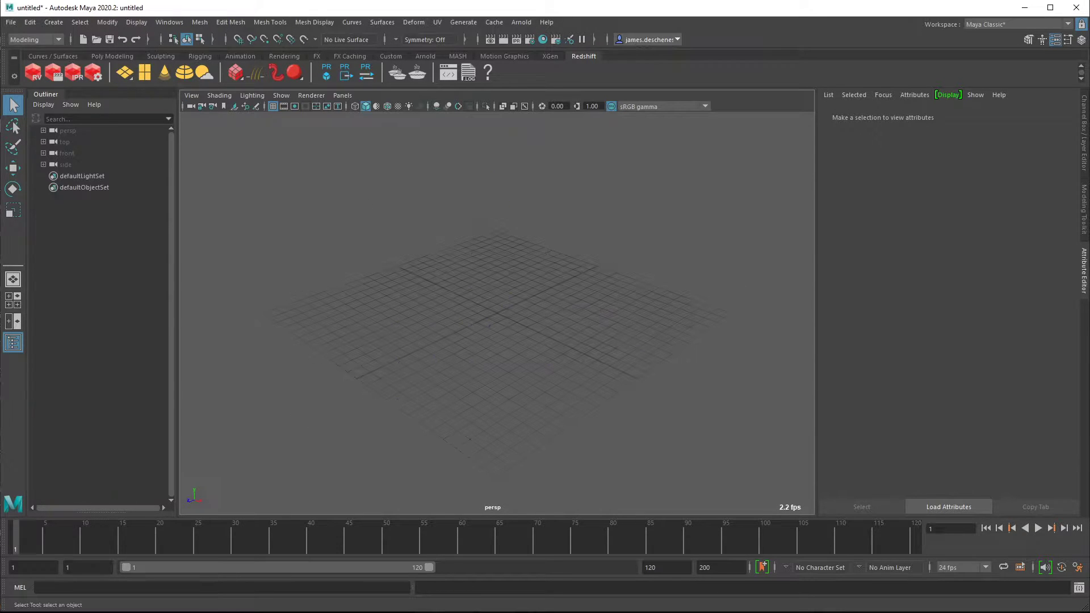
{"action": "left_click_drag", "start_coordinate": [1089, 85], "coordinate": [548, 36]}
Run the gpu_file line and Duplicates block of the GPU script to create a 50 by 50 grid of gpuCache nodes from shapes.abc
{"action": "left_click", "coordinate": [547, 311]}
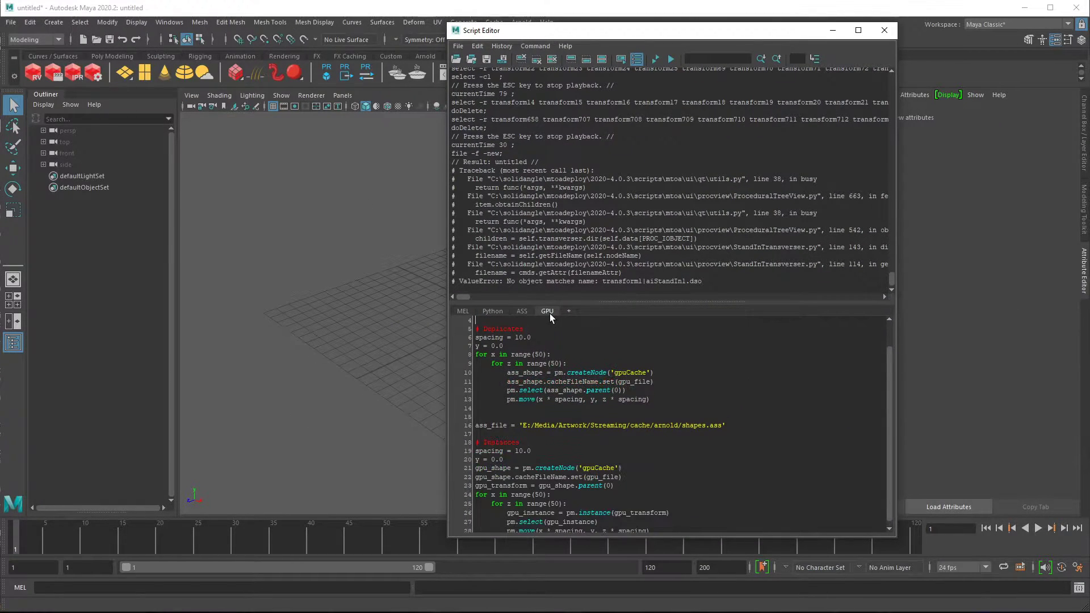
{"action": "scroll", "coordinate": [684, 416], "scroll_direction": "up", "scroll_amount": 1}
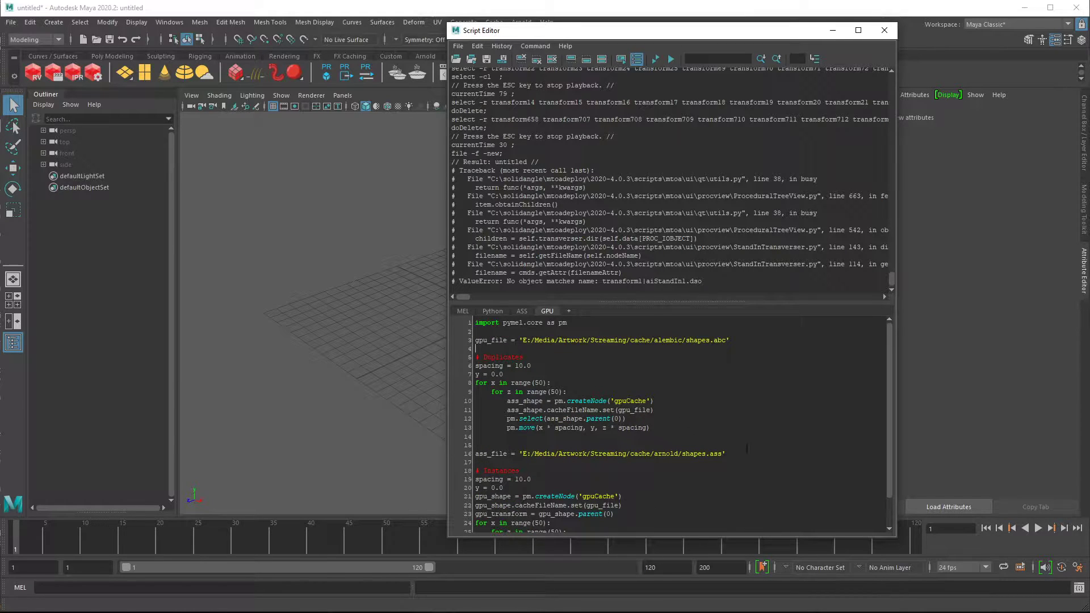
{"action": "left_click_drag", "start_coordinate": [507, 437], "coordinate": [431, 340]}
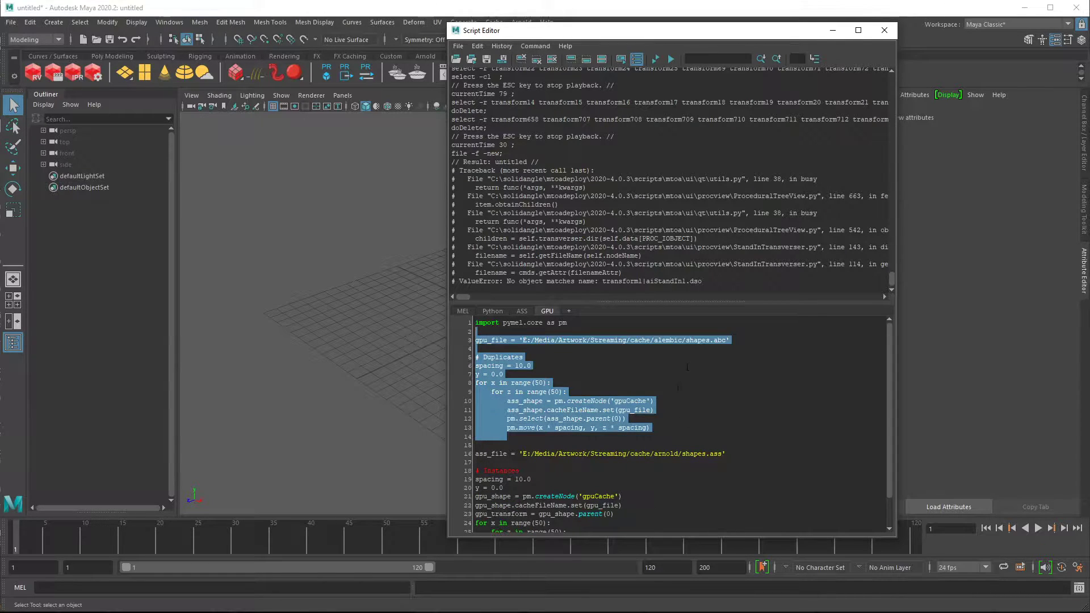
{"action": "left_click_drag", "start_coordinate": [650, 428], "coordinate": [476, 340]}
{"action": "key", "text": "ctrl+Return"}
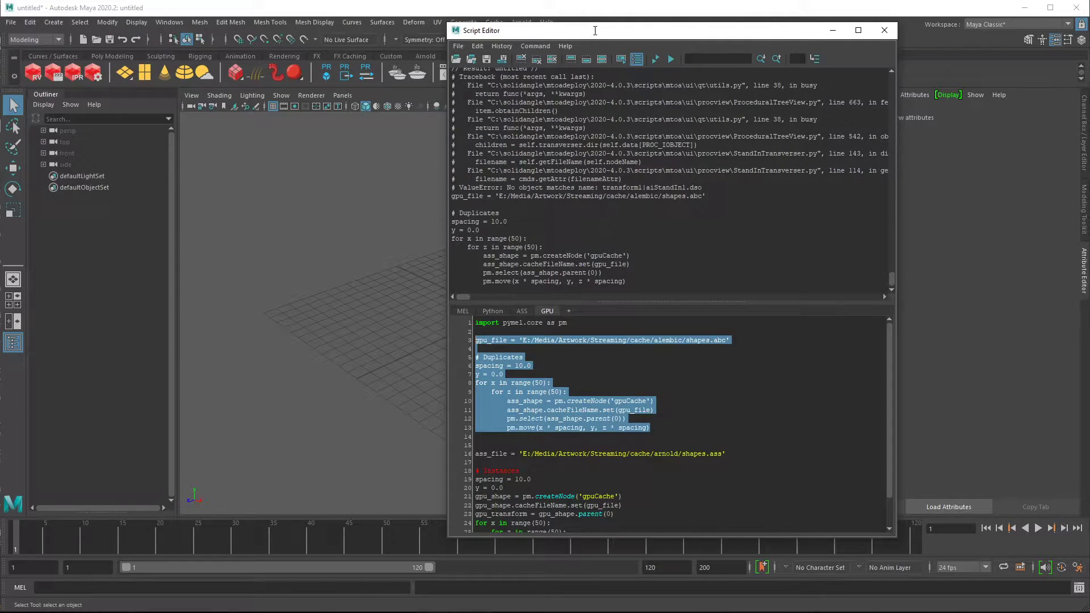
Move the Script Editor aside and enable GPU Instancing in the Viewport 2.0 hardware renderer settings for the duplicated GPU caches
{"action": "left_click_drag", "start_coordinate": [594, 34], "coordinate": [1021, 101]}
{"action": "left_click", "coordinate": [310, 96]}
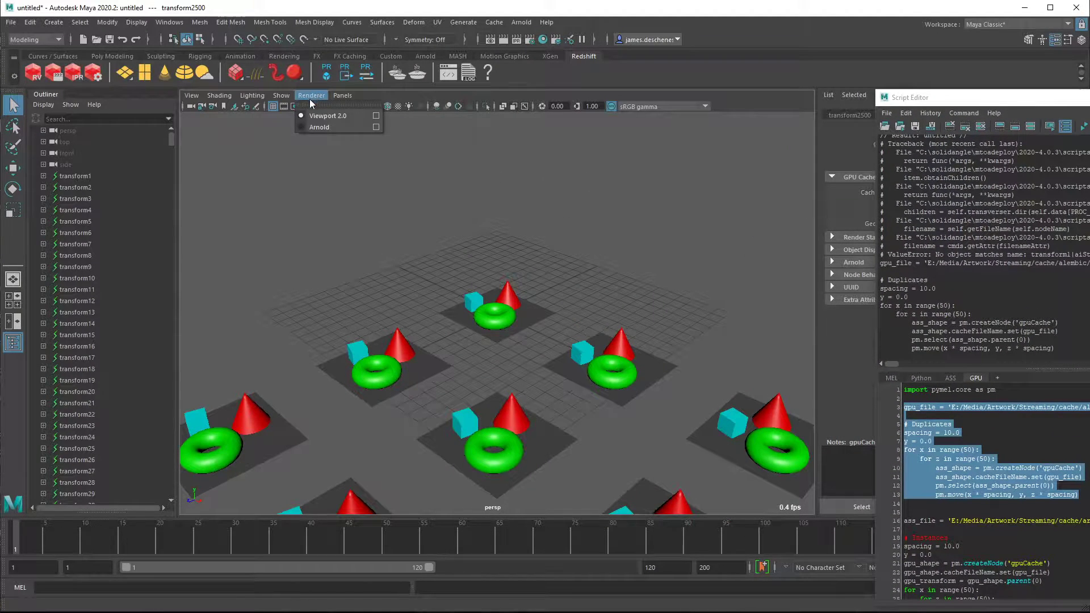
{"action": "left_click", "coordinate": [376, 117]}
{"action": "left_click", "coordinate": [492, 306]}
{"action": "left_click", "coordinate": [432, 462]}
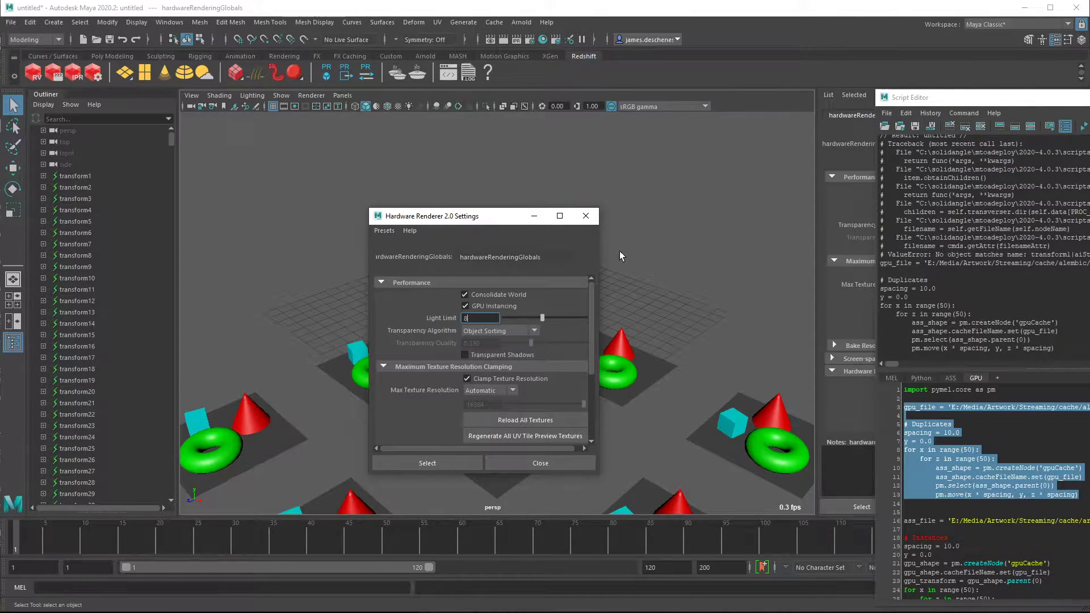
{"action": "left_click", "coordinate": [585, 216]}
Examine the viewport frame rate while moving between wide and close views of the duplicated GPU caches
{"action": "scroll", "coordinate": [554, 334], "scroll_direction": "down", "scroll_amount": 10}
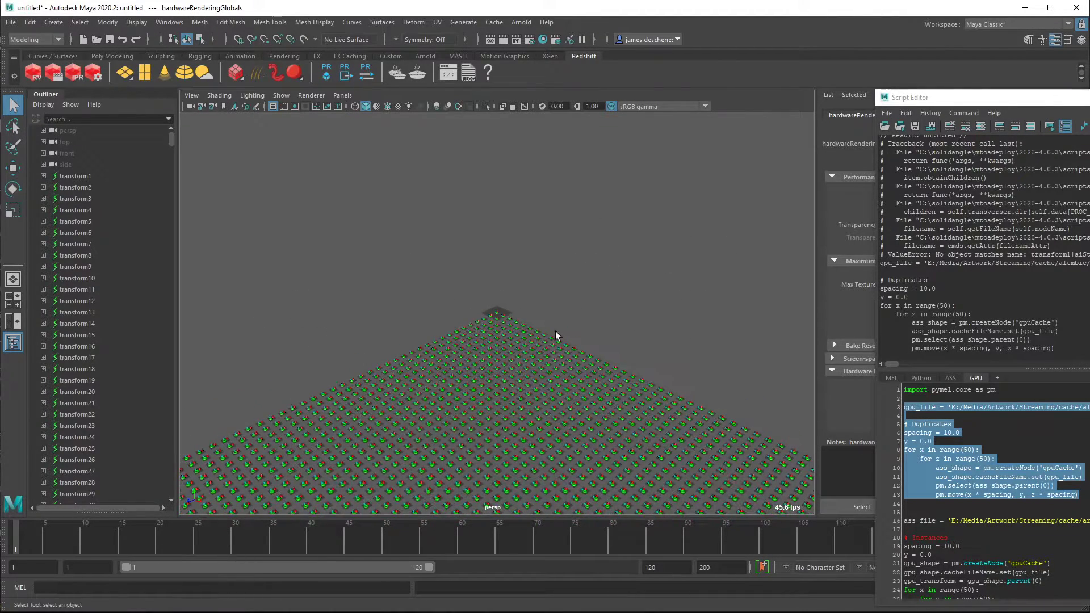
{"action": "scroll", "coordinate": [555, 333], "scroll_direction": "up", "scroll_amount": 10}
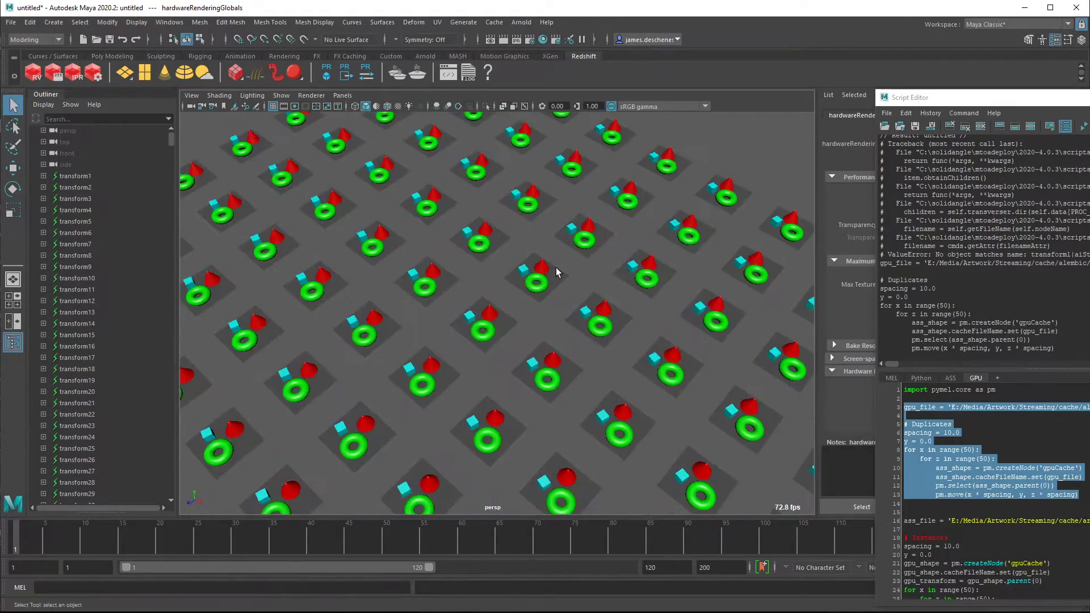
{"action": "right_click_drag", "start_coordinate": [556, 269], "coordinate": [624, 313], "text": "alt"}
{"action": "middle_click_drag", "start_coordinate": [625, 314], "coordinate": [305, 232], "text": "alt"}
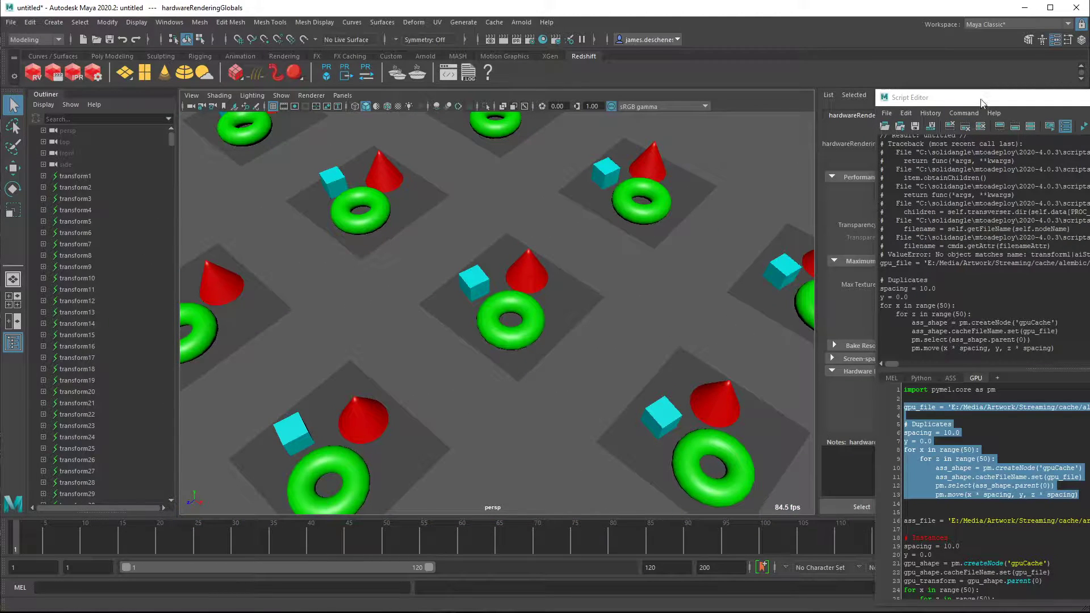
Play the timeline with the duplicated GPU caches seen close up and as a whole grid to check the playback frame rate
{"action": "left_click_drag", "start_coordinate": [981, 103], "coordinate": [1089, 115]}
{"action": "left_click", "coordinate": [1040, 528]}
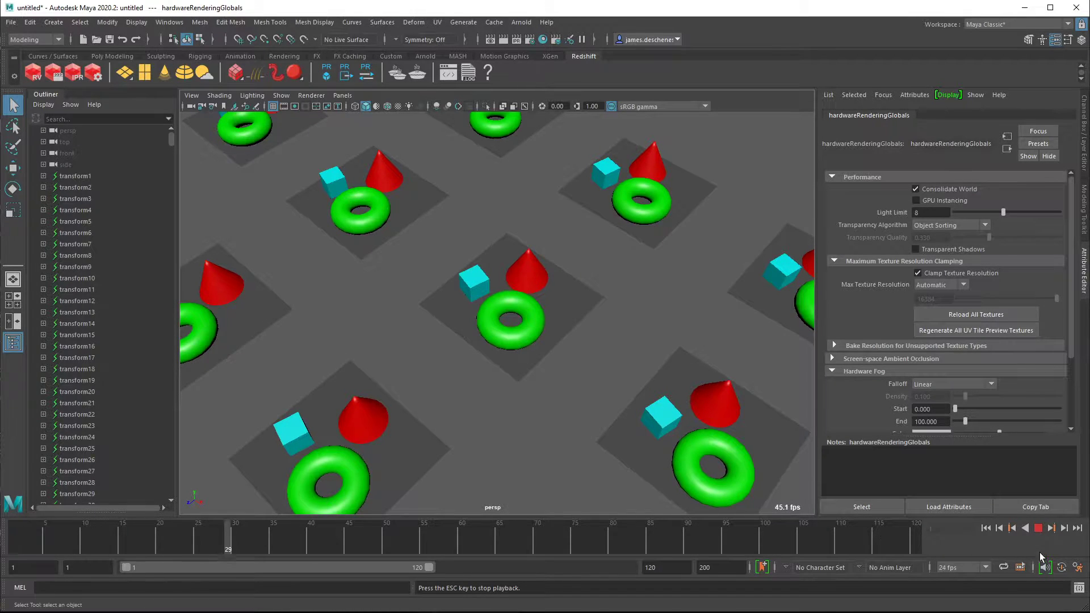
{"action": "left_click", "coordinate": [1037, 528]}
{"action": "right_click_drag", "start_coordinate": [573, 391], "coordinate": [545, 352], "text": "alt"}
{"action": "left_click", "coordinate": [1036, 528]}
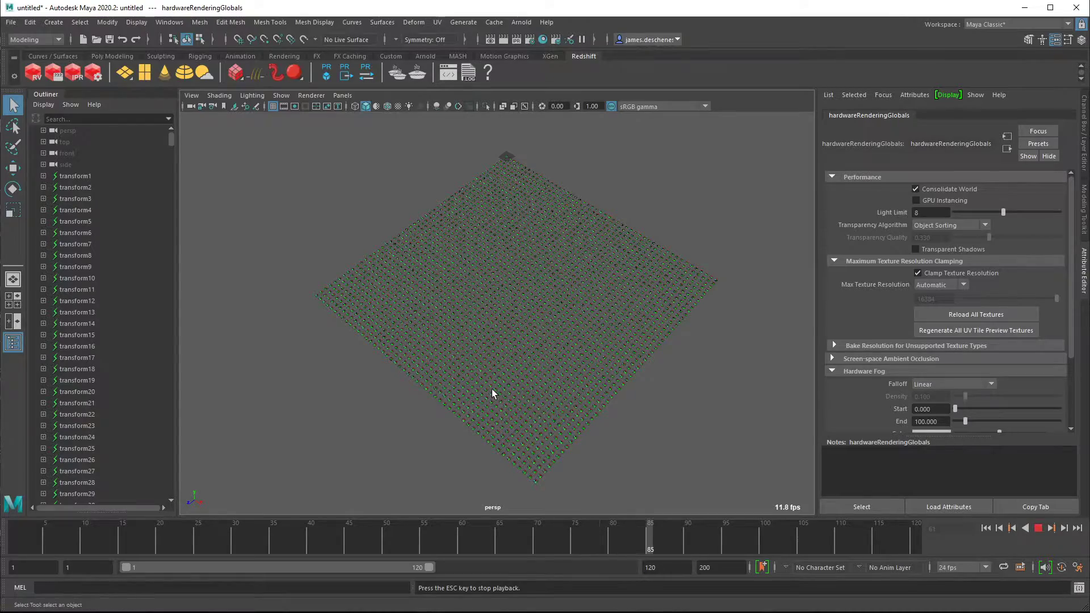
{"action": "right_click_drag", "start_coordinate": [492, 391], "coordinate": [423, 309], "text": "alt"}
{"action": "key", "text": "Escape"}
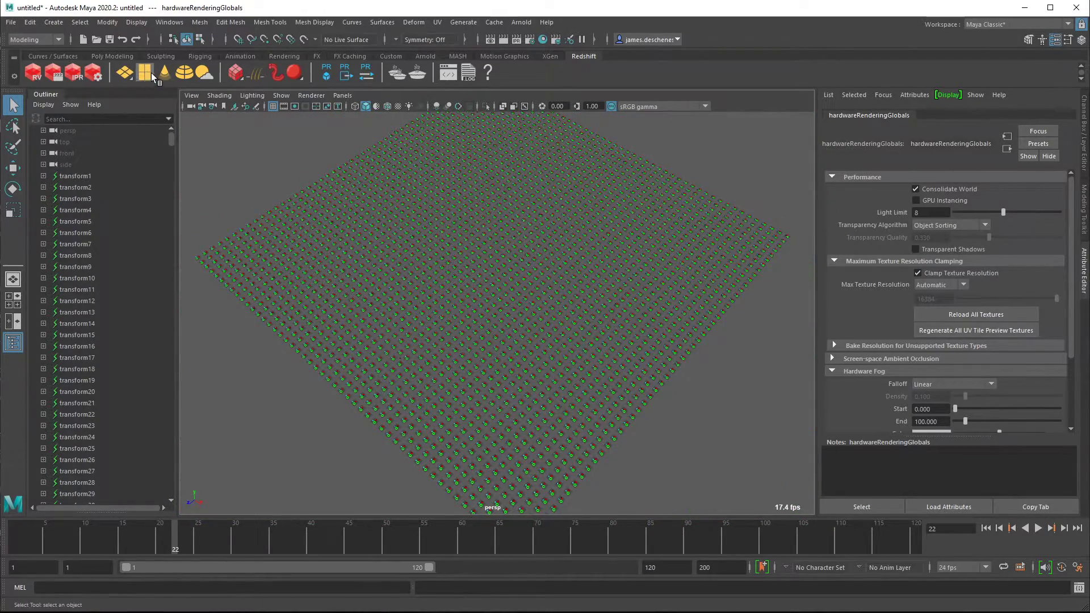
Start a new scene without saving and reopen the Script Editor
{"action": "left_click", "coordinate": [88, 41]}
{"action": "left_click", "coordinate": [612, 345]}
{"action": "left_click", "coordinate": [1078, 588]}
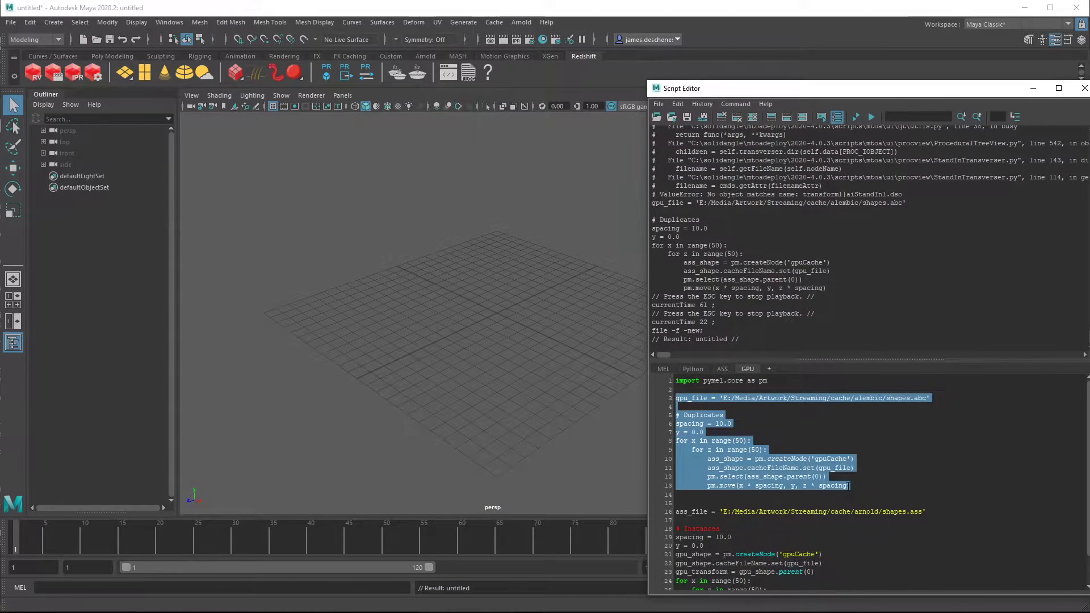
Try to run the Instances block at the end of the GPU script
{"action": "scroll", "coordinate": [818, 576], "scroll_direction": "down", "scroll_amount": 2}
{"action": "left_click_drag", "start_coordinate": [854, 584], "coordinate": [660, 496]}
{"action": "key", "text": "ctrl+Return"}
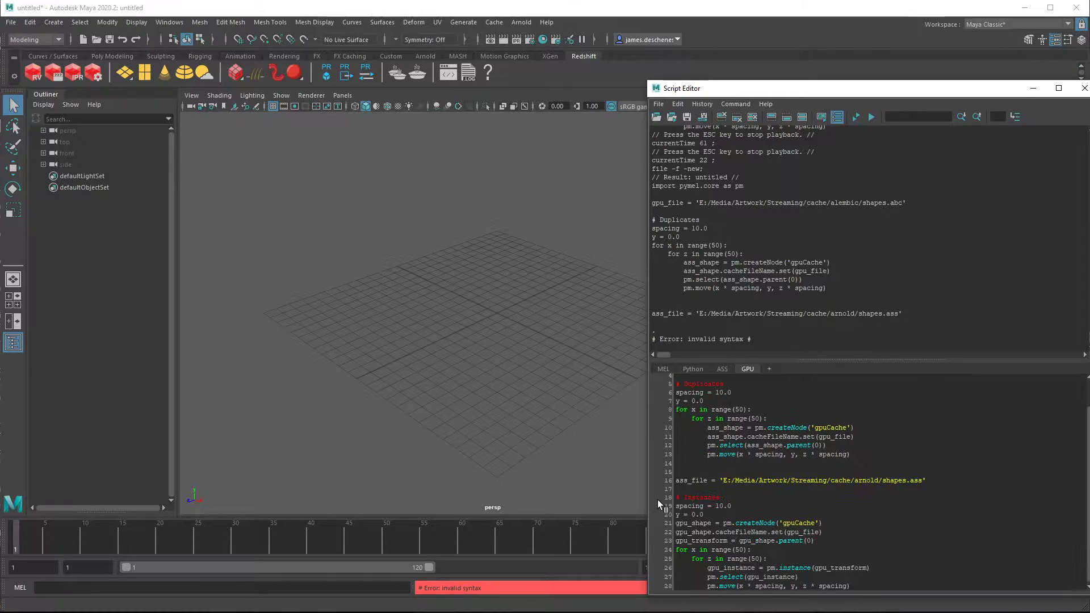
Select only the Instances block of the GPU script and run it to create a 50 by 50 grid of gpuCache instances
{"action": "key", "text": "shift+Up"}
{"action": "key", "text": "shift+Up"}
{"action": "key", "text": "shift+Up"}
{"action": "key", "text": "shift+Up"}
{"action": "key", "text": "shift+Up"}
{"action": "key", "text": "shift+Up"}
{"action": "key", "text": "shift+Up"}
{"action": "key", "text": "shift+Up"}
{"action": "key", "text": "shift+Up"}
{"action": "key", "text": "shift+Up"}
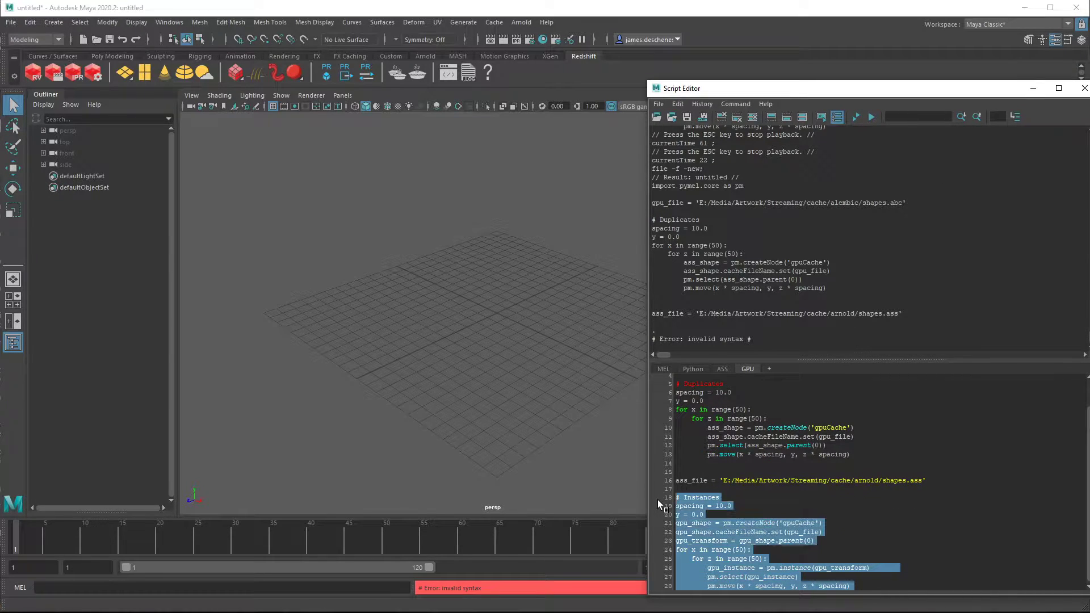
{"action": "key", "text": "ctrl+Return"}
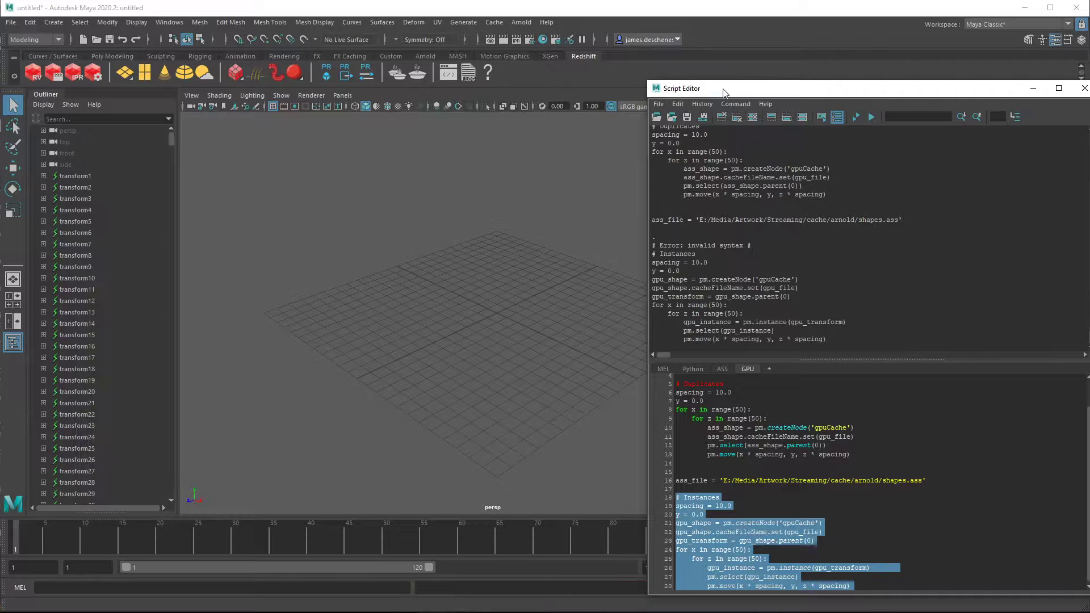
Clear the Script Editor from the viewport and turn on GPU Instancing in the Viewport 2.0 settings for the instanced grid
{"action": "left_click_drag", "start_coordinate": [724, 93], "coordinate": [1087, 138]}
{"action": "left_click", "coordinate": [311, 97]}
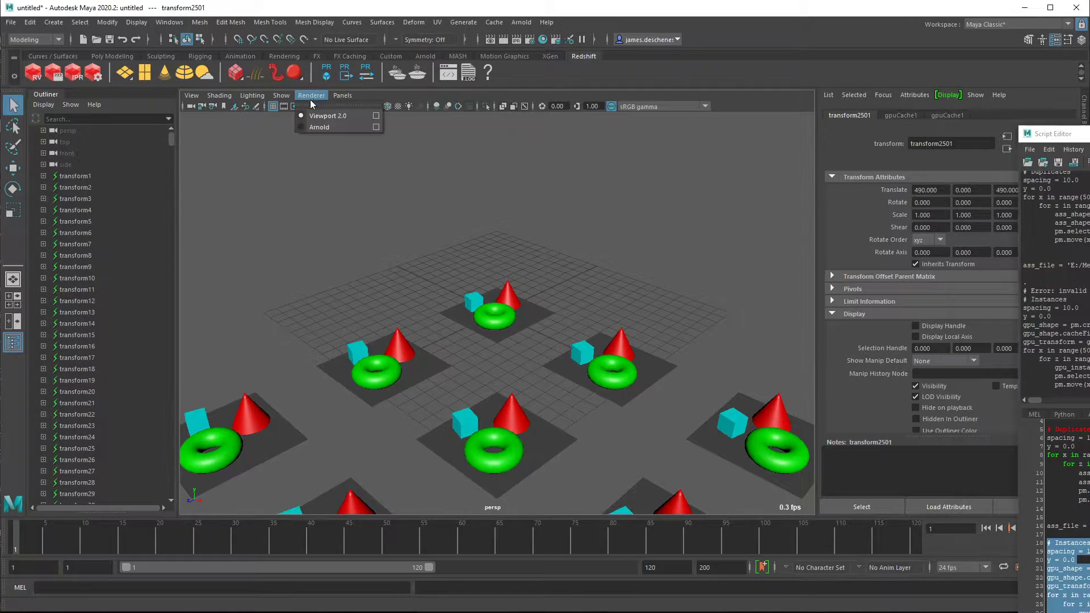
{"action": "left_click", "coordinate": [376, 116]}
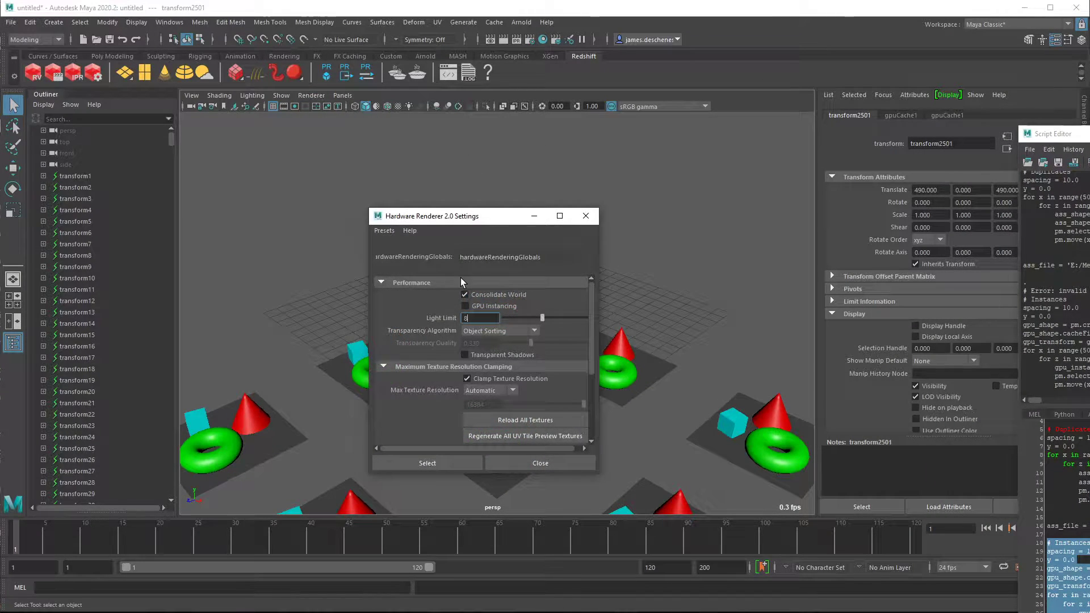
{"action": "left_click", "coordinate": [493, 305]}
{"action": "left_click", "coordinate": [586, 216]}
Examine the frame rate while orbiting and zooming around the whole grid of GPU cache instances, with the Script Editor out of the way
{"action": "scroll", "coordinate": [761, 302], "scroll_direction": "down", "scroll_amount": 10}
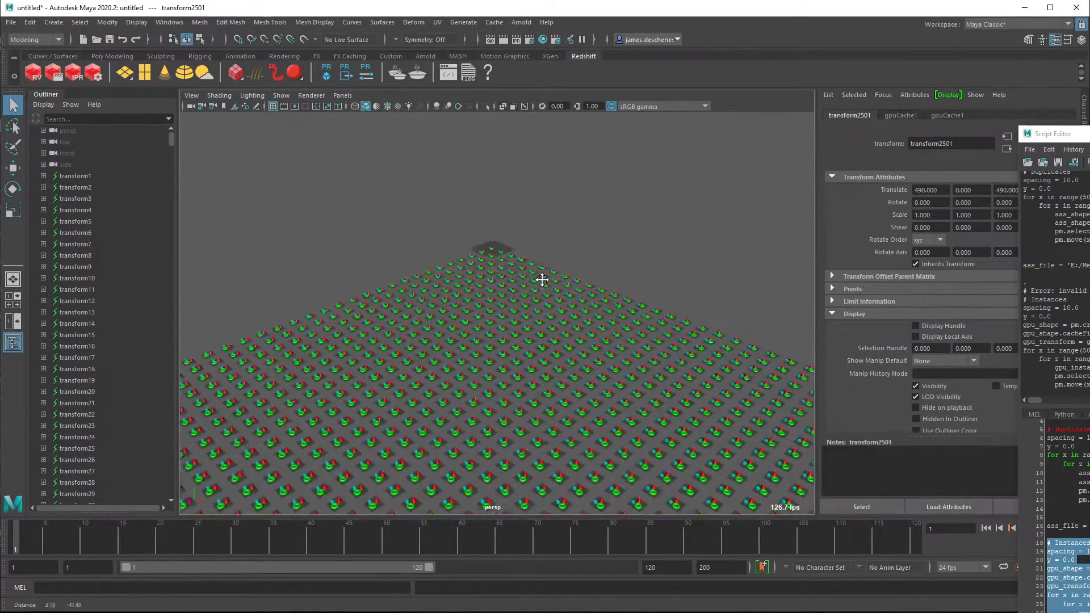
{"action": "right_click_drag", "start_coordinate": [545, 257], "coordinate": [365, 224], "text": "alt"}
{"action": "left_click_drag", "start_coordinate": [365, 224], "coordinate": [514, 309], "text": "alt"}
{"action": "left_click_drag", "start_coordinate": [1068, 134], "coordinate": [1089, 127]}
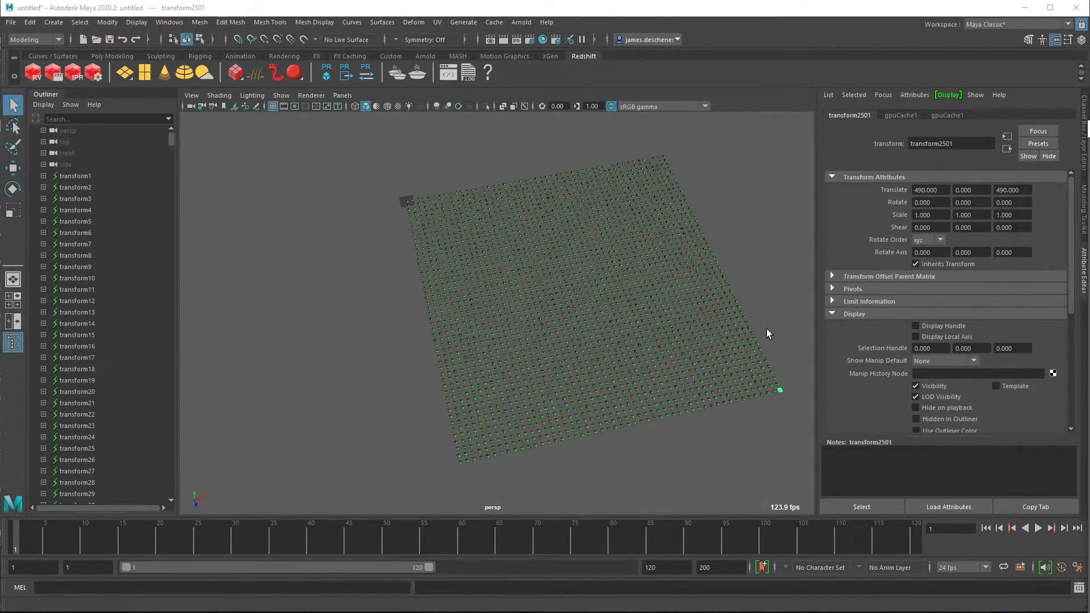
{"action": "right_click_drag", "start_coordinate": [744, 332], "coordinate": [957, 331], "text": "alt"}
{"action": "mouse_move", "coordinate": [565, 308]}
{"action": "right_mouse_down", "text": "alt"}
{"action": "mouse_move", "coordinate": [608, 297]}
{"action": "mouse_move", "coordinate": [234, 252]}
{"action": "mouse_move", "coordinate": [409, 254]}
{"action": "mouse_move", "coordinate": [435, 304]}
{"action": "mouse_move", "coordinate": [559, 323]}
{"action": "right_mouse_up", "text": "alt"}
Play the timeline with the instances closer in view and examine the attributes of the gpuCache1 shape
{"action": "left_click", "coordinate": [1039, 527]}
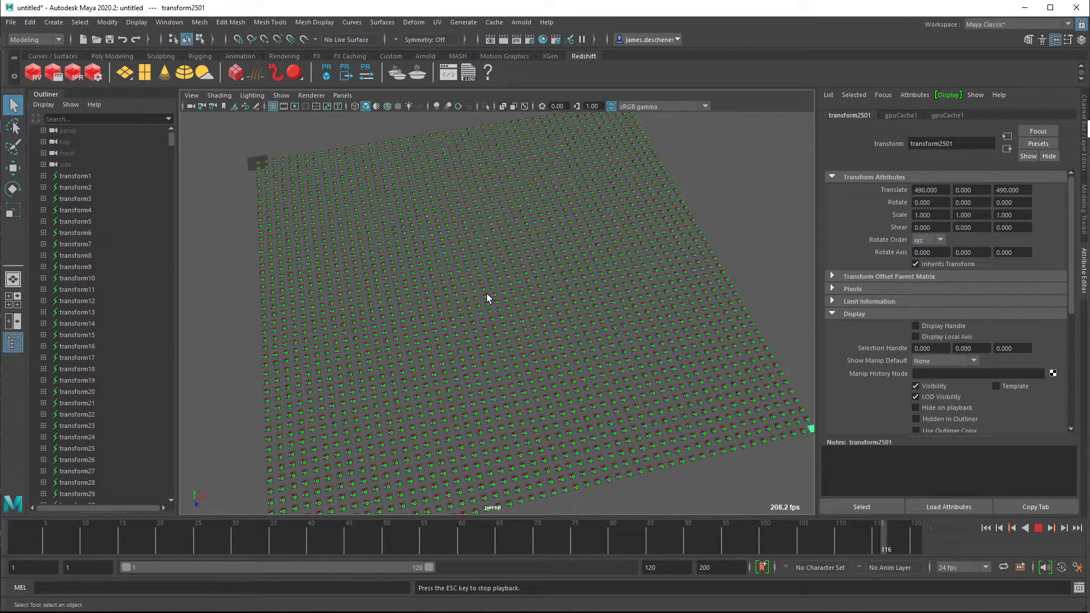
{"action": "right_click_drag", "start_coordinate": [489, 297], "coordinate": [511, 386], "text": "alt"}
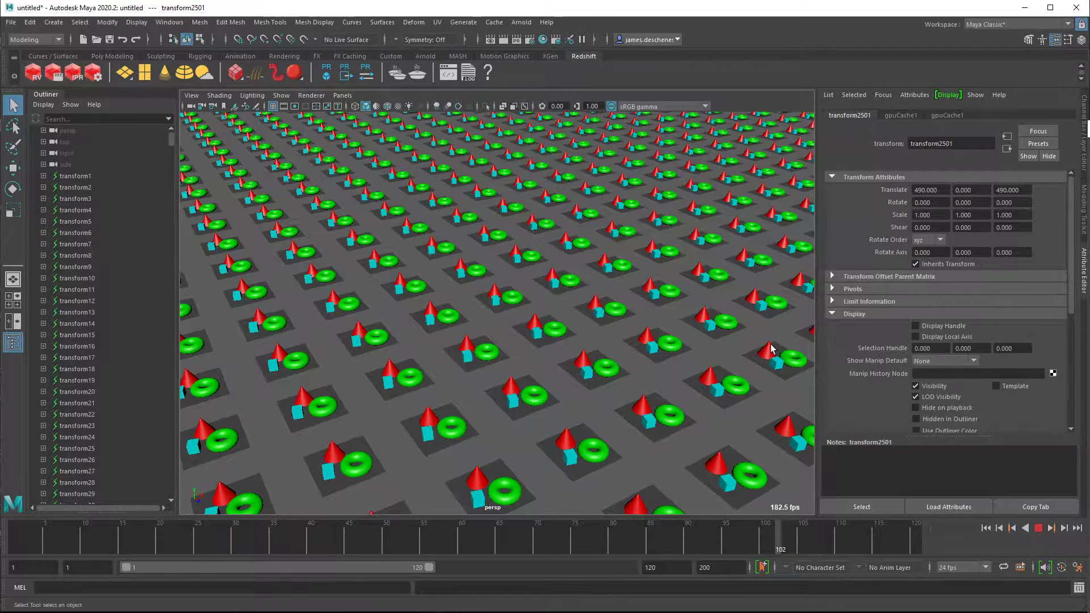
{"action": "left_click_drag", "start_coordinate": [1072, 281], "coordinate": [1072, 317]}
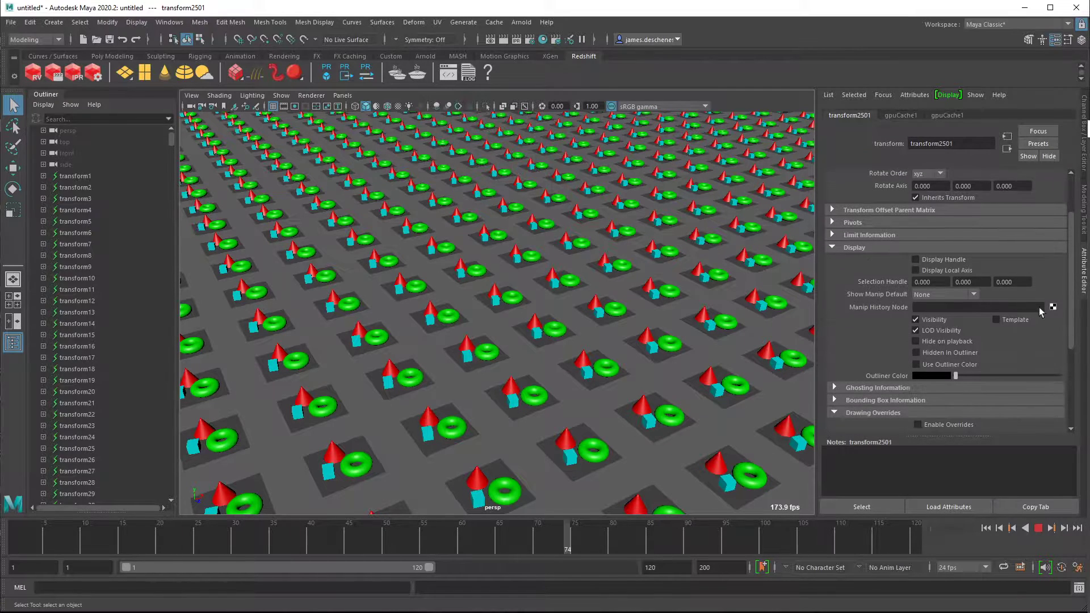
{"action": "left_click", "coordinate": [900, 115]}
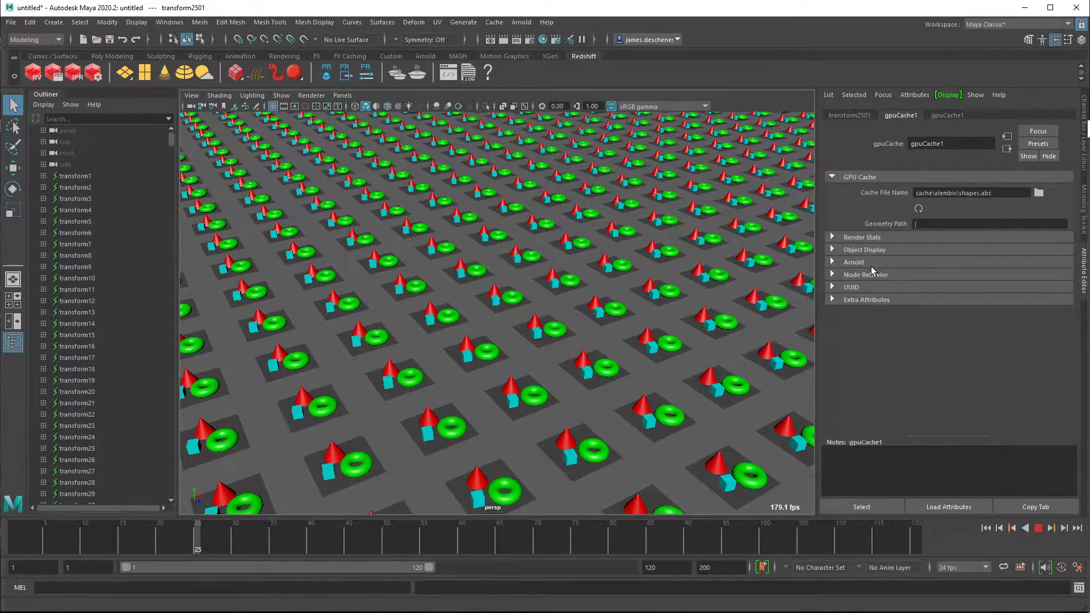
Check the frame rate at closer and wider views of the GPU cache instances during playback, and stop the playback
{"action": "right_click_drag", "start_coordinate": [755, 409], "coordinate": [471, 376], "text": "alt"}
{"action": "scroll", "coordinate": [584, 390], "scroll_direction": "up", "scroll_amount": 10}
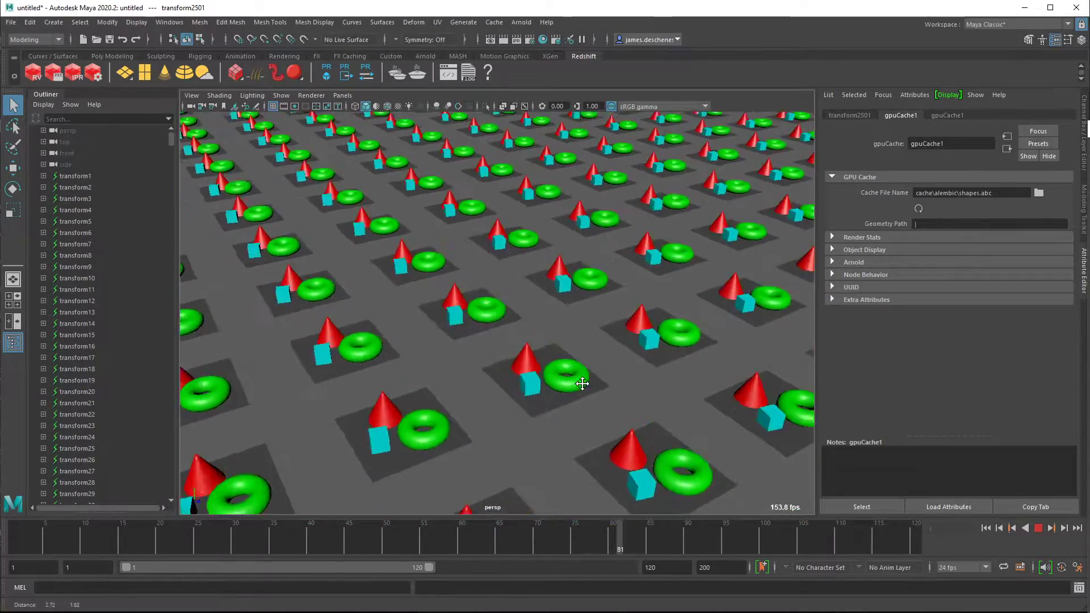
{"action": "scroll", "coordinate": [576, 385], "scroll_direction": "down", "scroll_amount": 6}
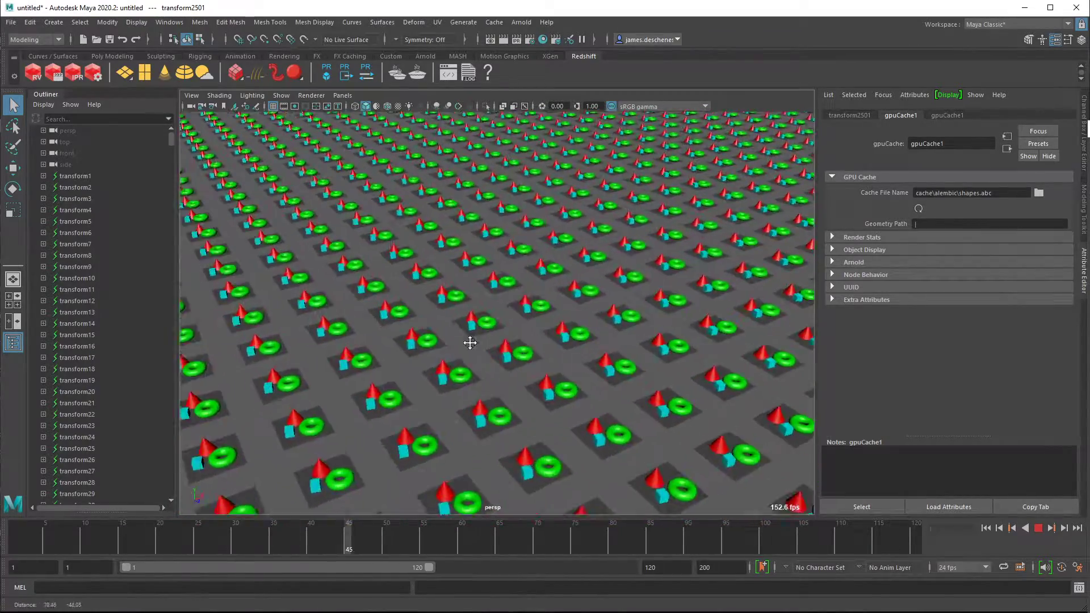
{"action": "middle_click_drag", "start_coordinate": [468, 343], "coordinate": [369, 353], "text": "alt"}
{"action": "left_click", "coordinate": [1038, 529]}
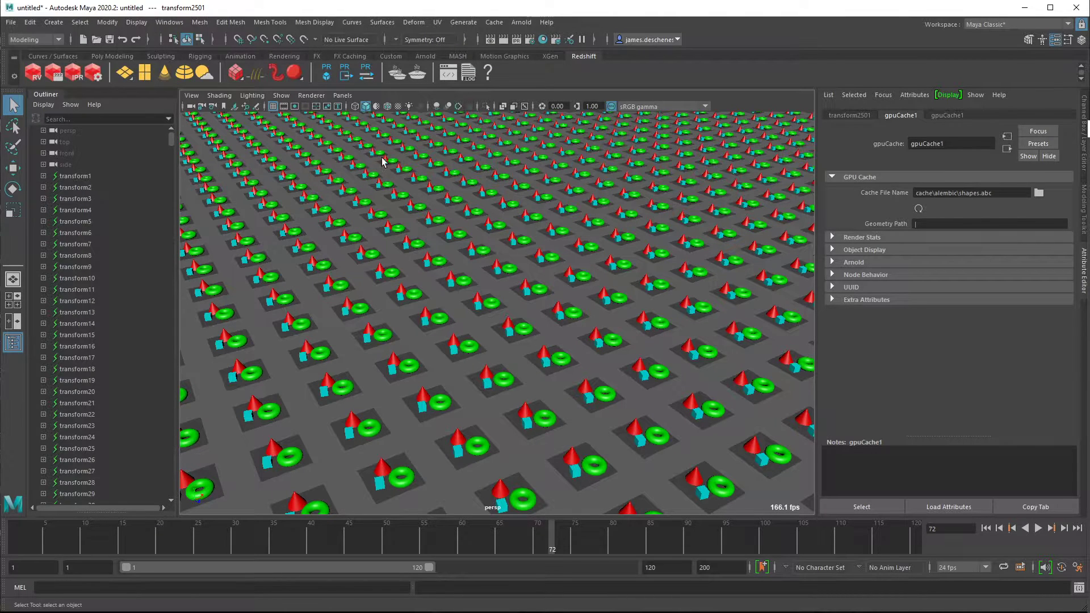